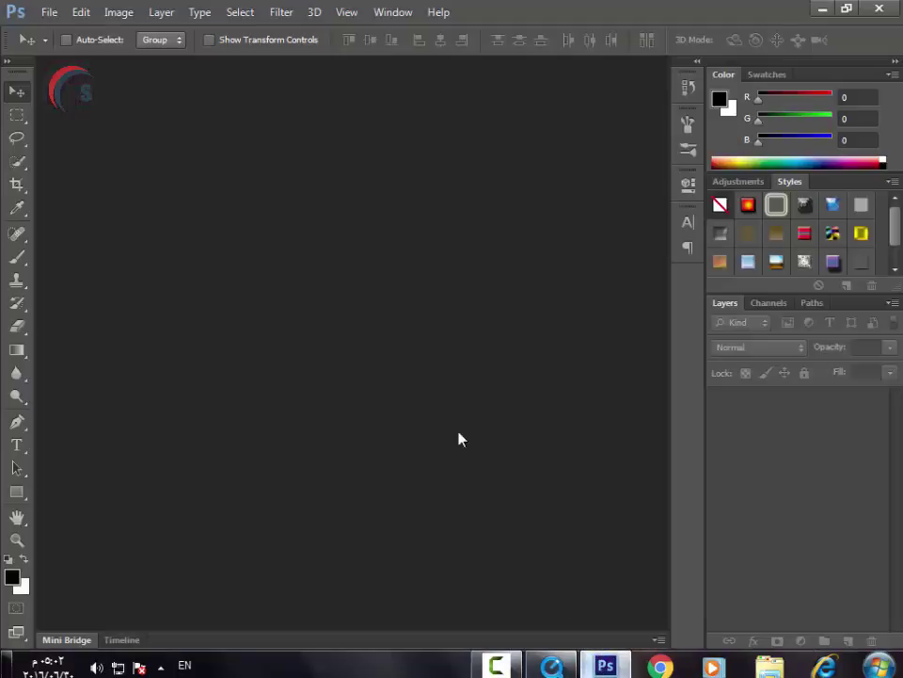
Open dim-bulb.jpg from the desktop by dropping it onto the Photoshop workspace.
{"action": "left_click", "coordinate": [605, 662]}
{"action": "mouse_move", "coordinate": [527, 36]}
{"action": "left_mouse_down"}
{"action": "mouse_move", "coordinate": [645, 553]}
{"action": "mouse_move", "coordinate": [613, 655]}
{"action": "left_mouse_up"}
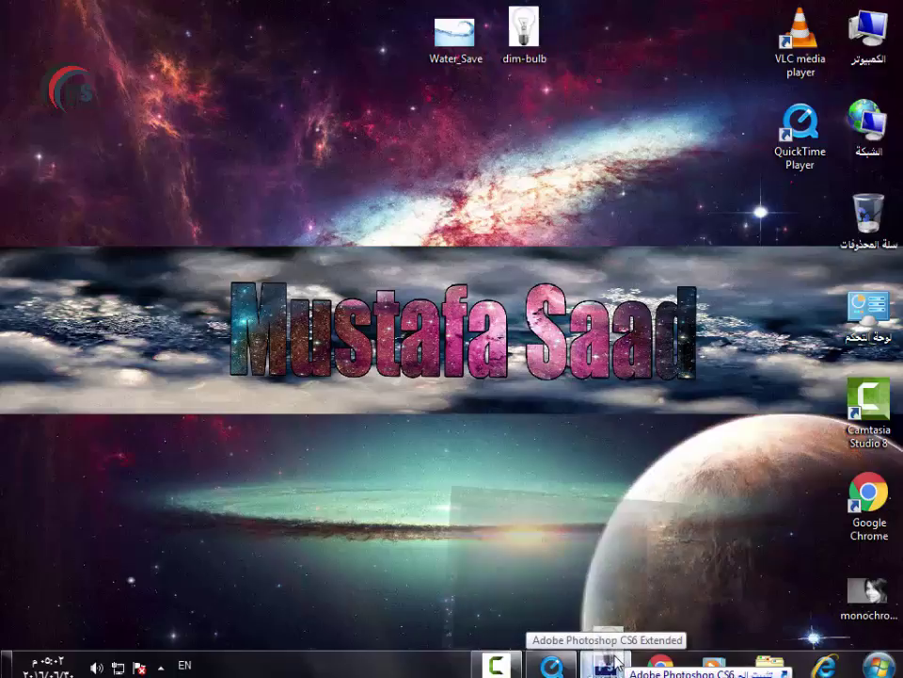
{"action": "left_click_drag", "start_coordinate": [613, 662], "coordinate": [447, 397]}
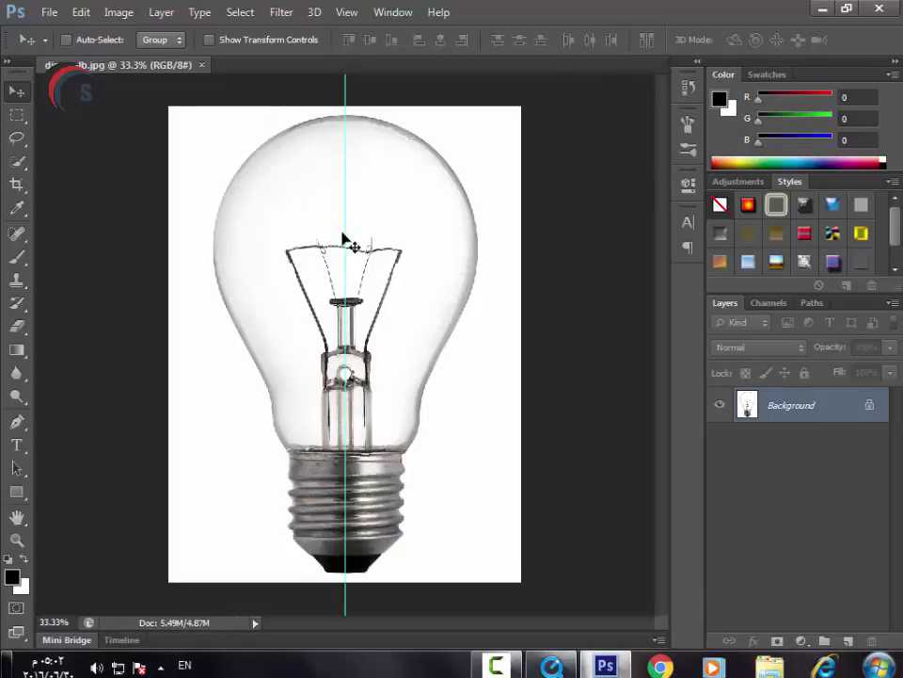
Remove the guide and Quick-Select the whole bulb: base, stem, glass, cap and tip.
{"action": "left_click_drag", "start_coordinate": [344, 233], "coordinate": [24, 193]}
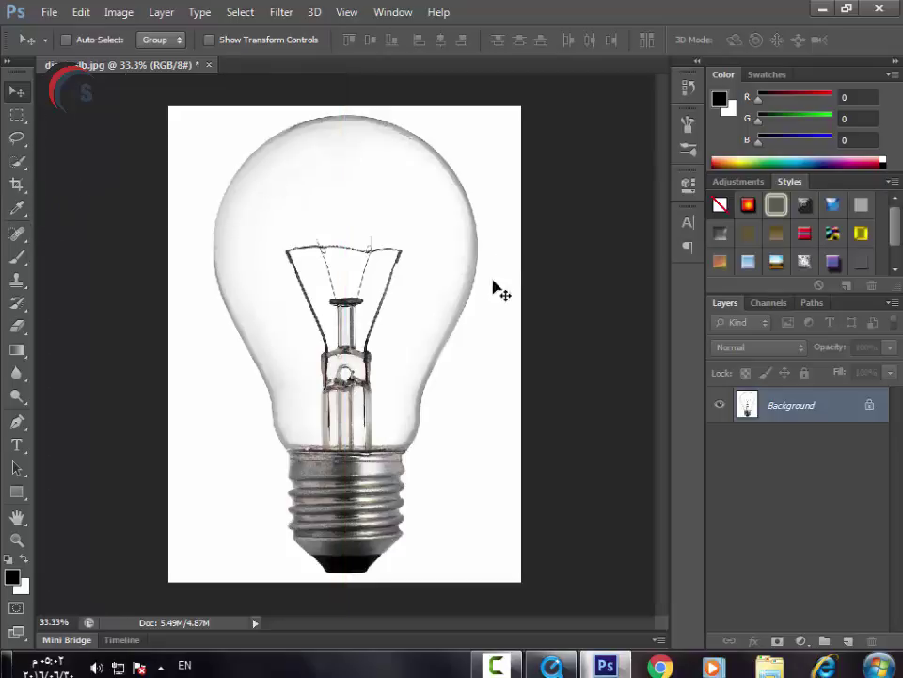
{"action": "scroll", "coordinate": [422, 298], "scroll_direction": "up", "scroll_amount": 1}
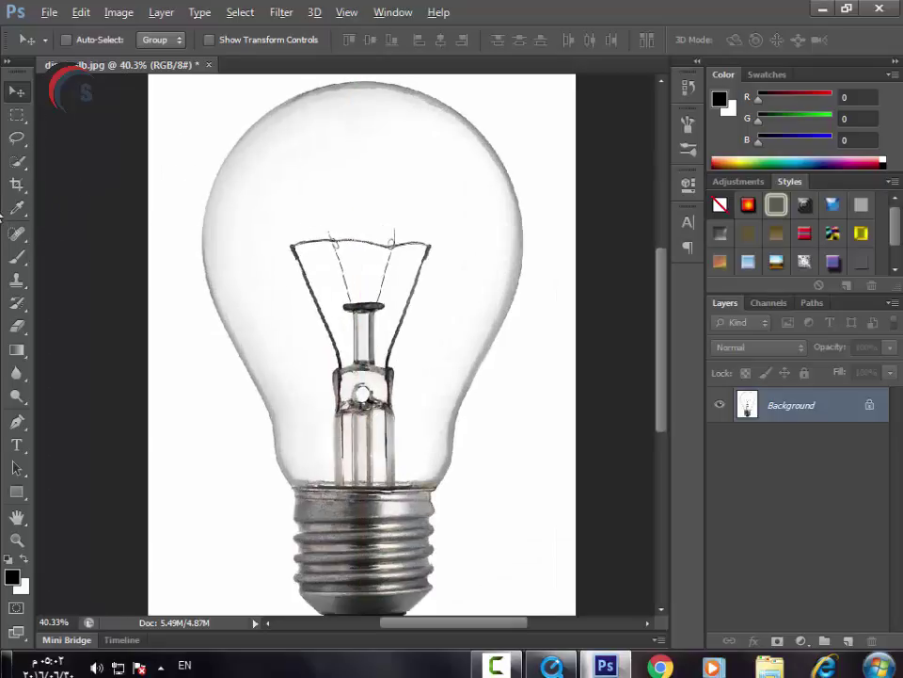
{"action": "left_click", "coordinate": [16, 163]}
{"action": "scroll", "coordinate": [408, 222], "scroll_direction": "down", "scroll_amount": 1}
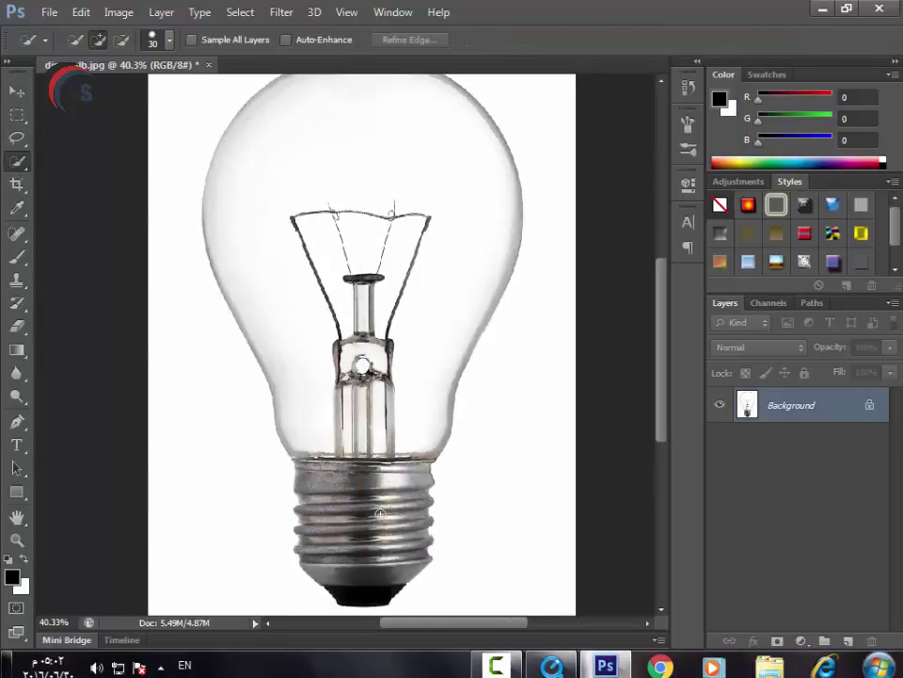
{"action": "left_click_drag", "start_coordinate": [371, 471], "coordinate": [372, 419]}
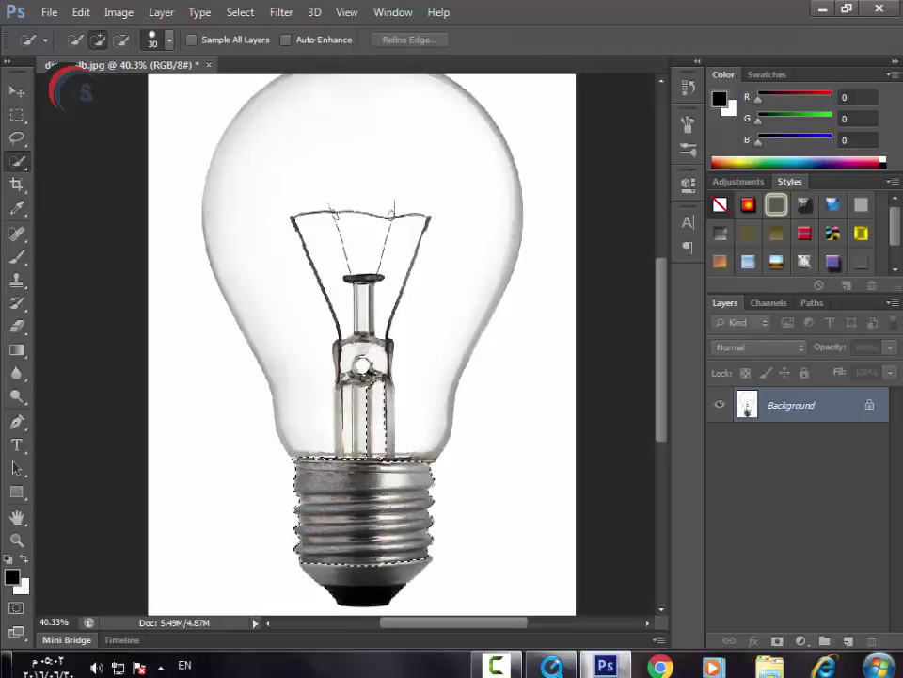
{"action": "mouse_move", "coordinate": [365, 348]}
{"action": "left_mouse_down"}
{"action": "mouse_move", "coordinate": [368, 176]}
{"action": "mouse_move", "coordinate": [367, 215]}
{"action": "left_mouse_up"}
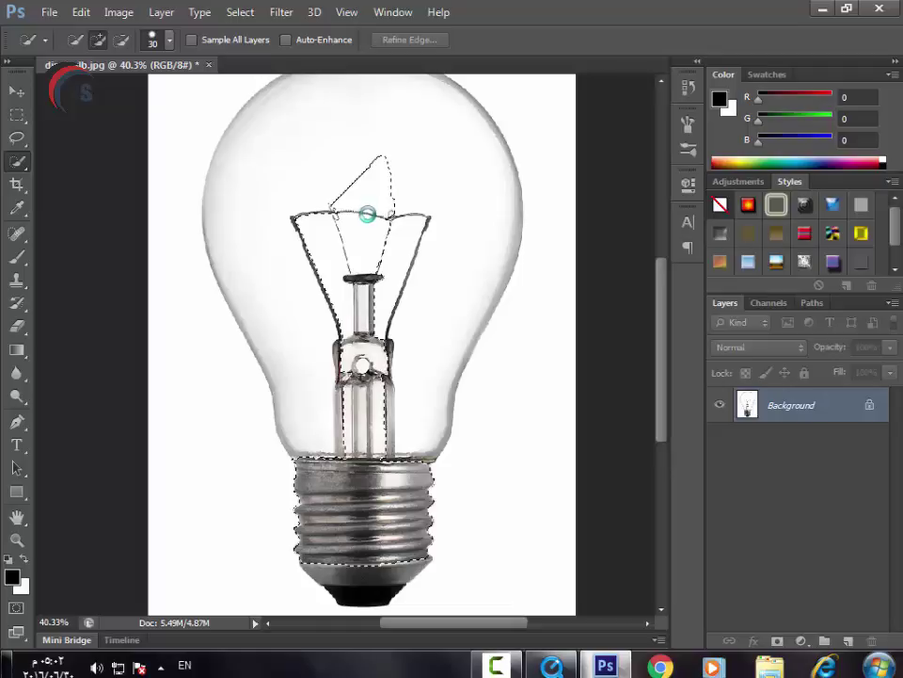
{"action": "left_click", "coordinate": [359, 220]}
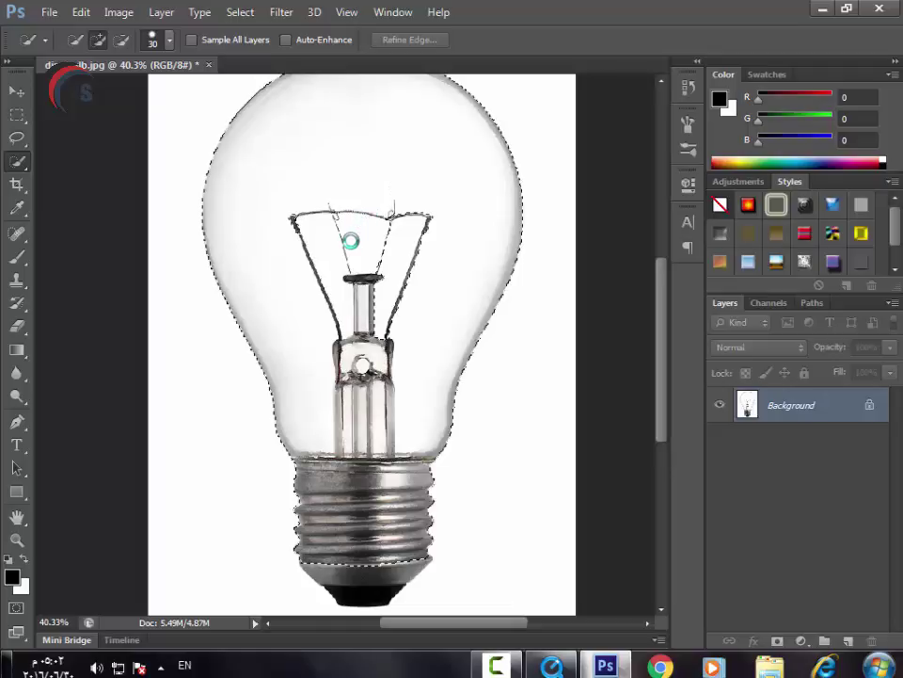
{"action": "scroll", "coordinate": [350, 241], "scroll_direction": "up", "scroll_amount": 3}
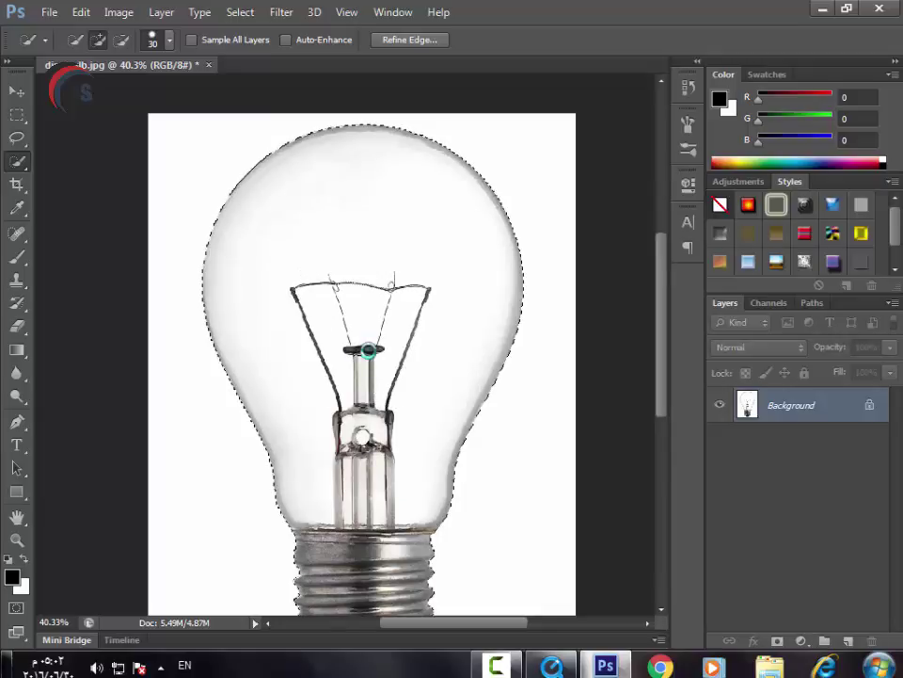
{"action": "scroll", "coordinate": [377, 367], "scroll_direction": "down", "scroll_amount": 3}
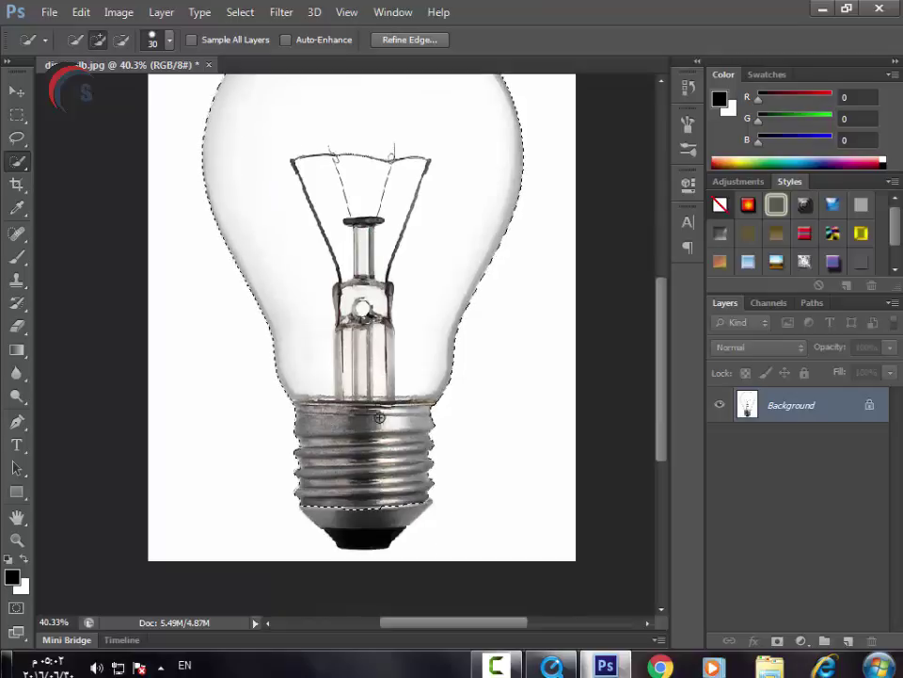
{"action": "left_click_drag", "start_coordinate": [334, 508], "coordinate": [360, 541]}
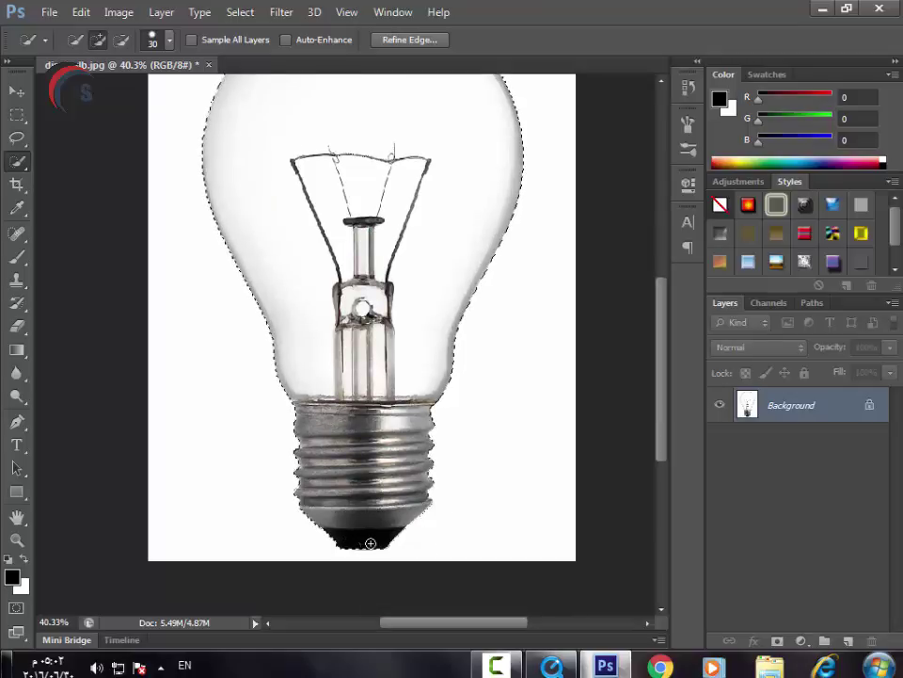
Copy the selected bulb to Layer 1 and hide the white Background layer.
{"action": "scroll", "coordinate": [278, 328], "scroll_direction": "up", "scroll_amount": 2}
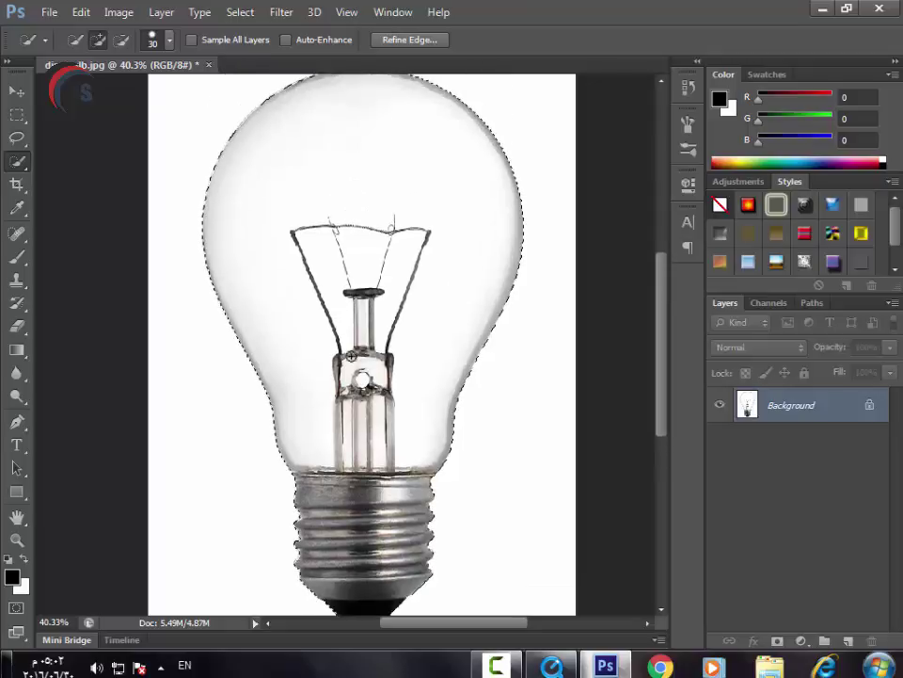
{"action": "scroll", "coordinate": [371, 338], "scroll_direction": "up", "scroll_amount": 1}
{"action": "key", "text": "ctrl+j"}
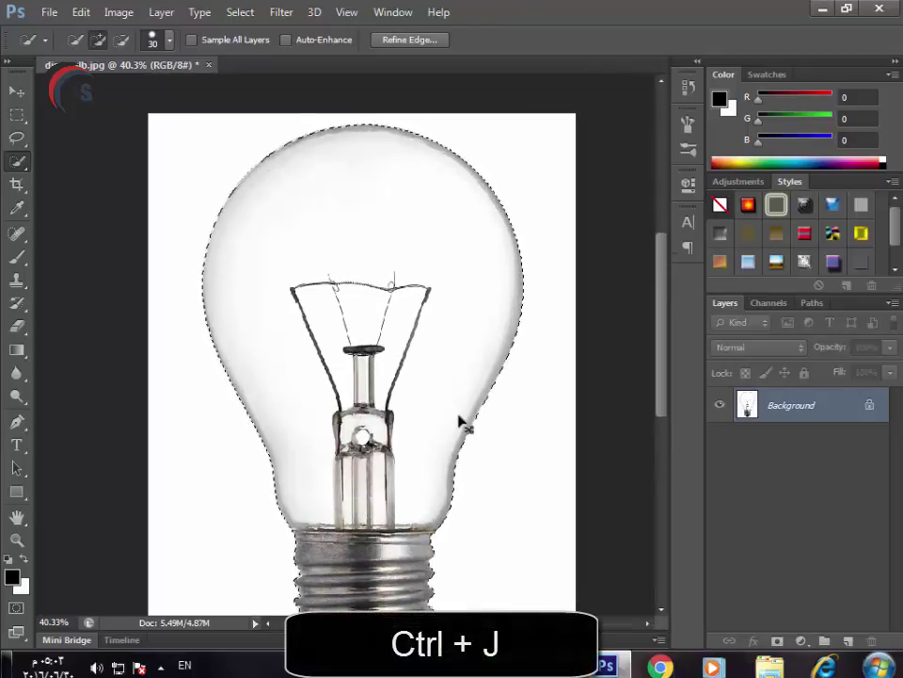
{"action": "left_click", "coordinate": [720, 440]}
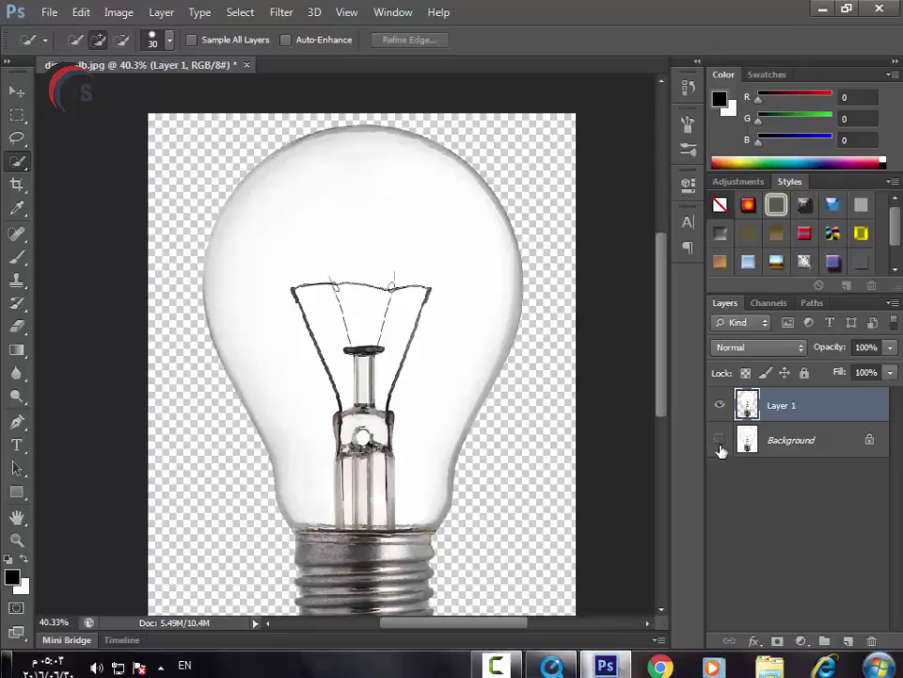
{"action": "scroll", "coordinate": [469, 369], "scroll_direction": "down", "scroll_amount": 2}
{"action": "scroll", "coordinate": [471, 369], "scroll_direction": "down", "scroll_amount": 2}
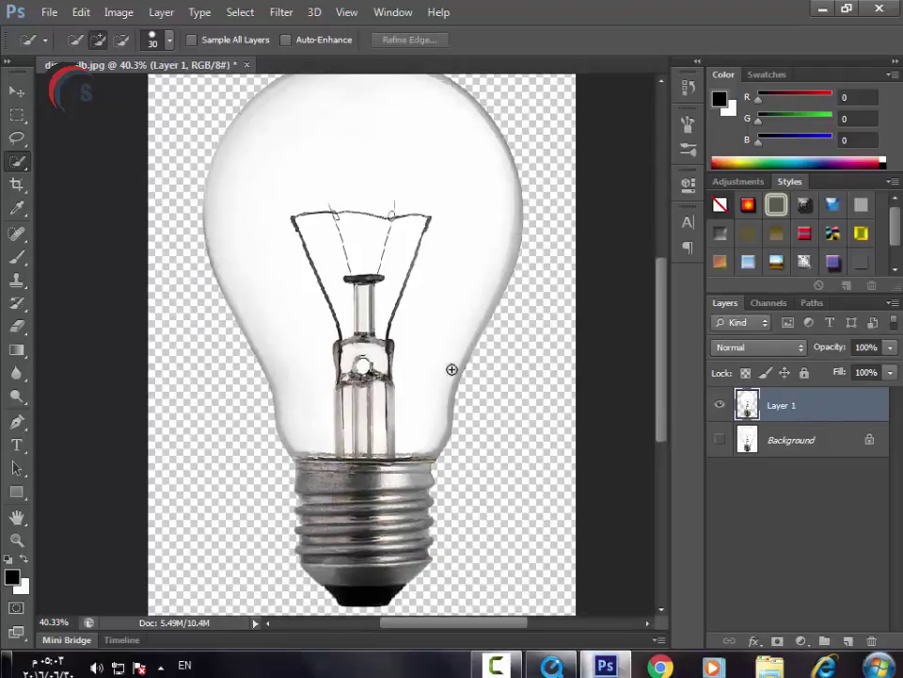
{"action": "scroll", "coordinate": [443, 377], "scroll_direction": "up", "scroll_amount": 3}
{"action": "scroll", "coordinate": [282, 414], "scroll_direction": "up", "scroll_amount": 1}
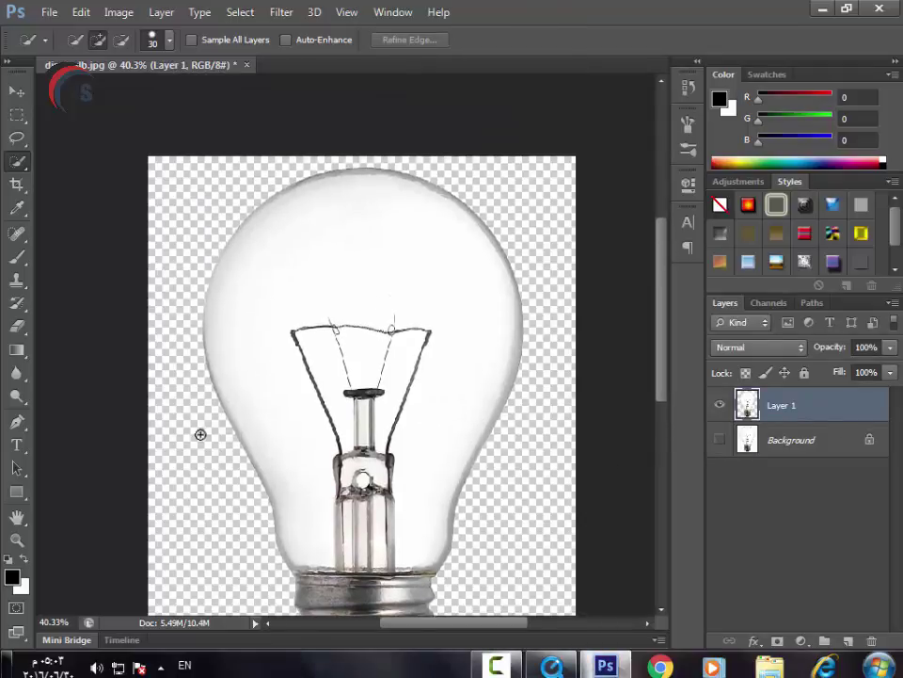
Create a new 1200×700 px document and move the bulb layer into it.
{"action": "left_click", "coordinate": [49, 11]}
{"action": "left_click", "coordinate": [49, 11]}
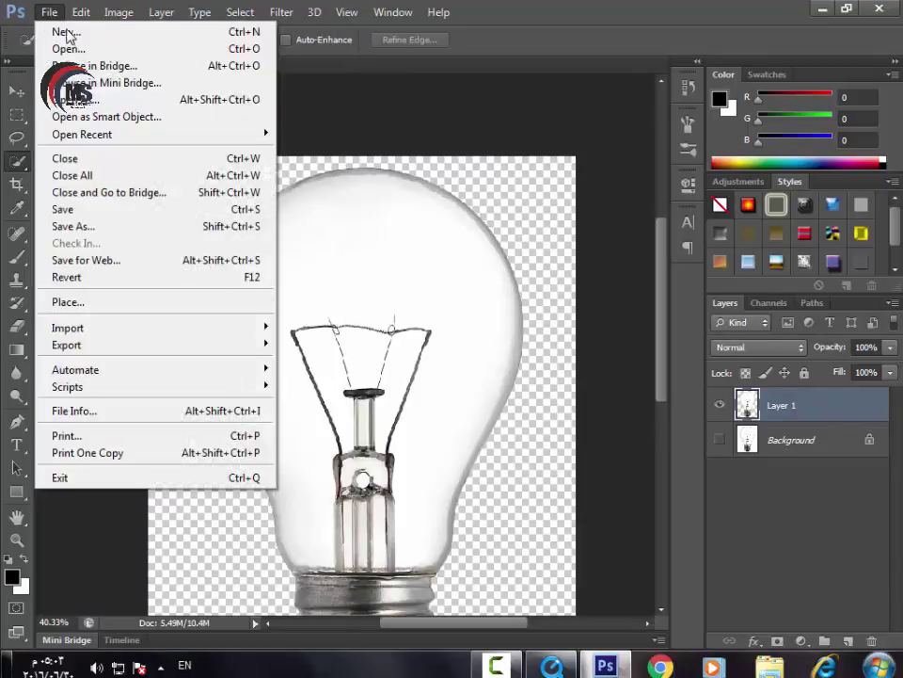
{"action": "key", "text": "Escape"}
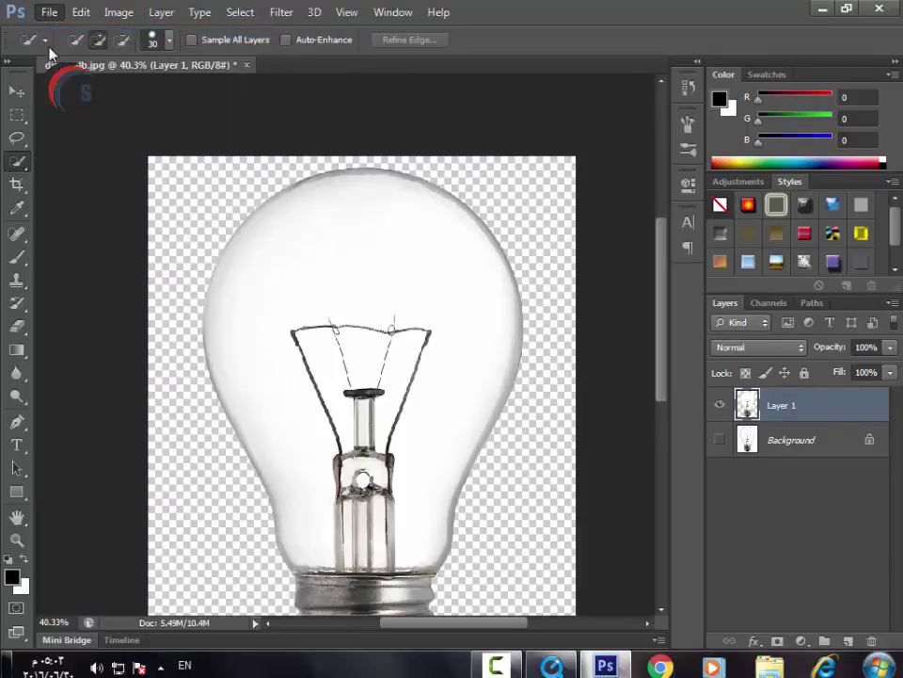
{"action": "key", "text": "ctrl+n"}
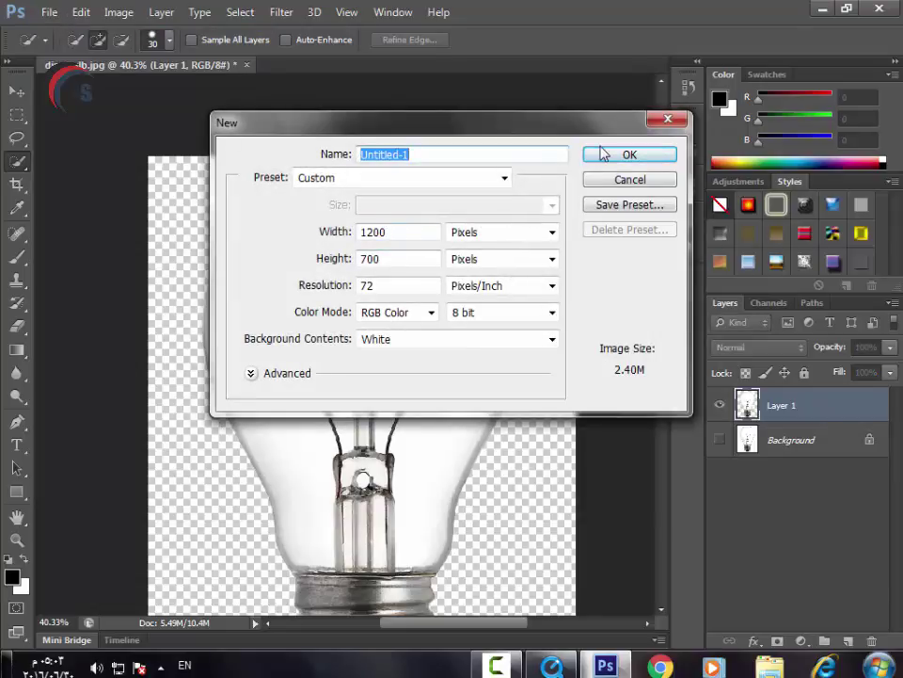
{"action": "key", "text": "Return"}
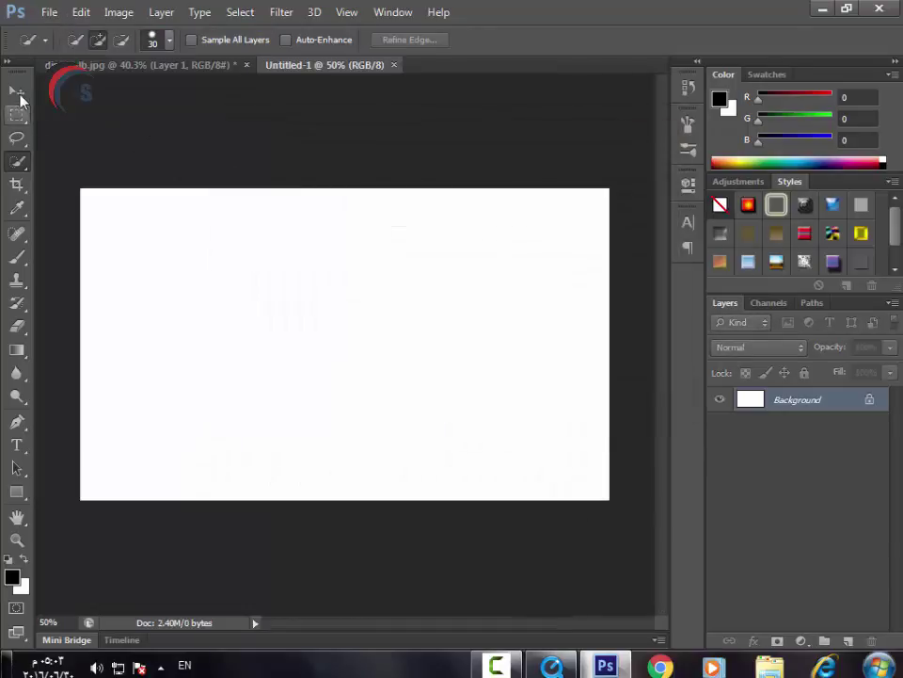
{"action": "left_click", "coordinate": [17, 91]}
{"action": "left_click", "coordinate": [184, 65]}
{"action": "mouse_move", "coordinate": [301, 343]}
{"action": "left_mouse_down"}
{"action": "mouse_move", "coordinate": [297, 310]}
{"action": "mouse_move", "coordinate": [303, 322]}
{"action": "left_mouse_up"}
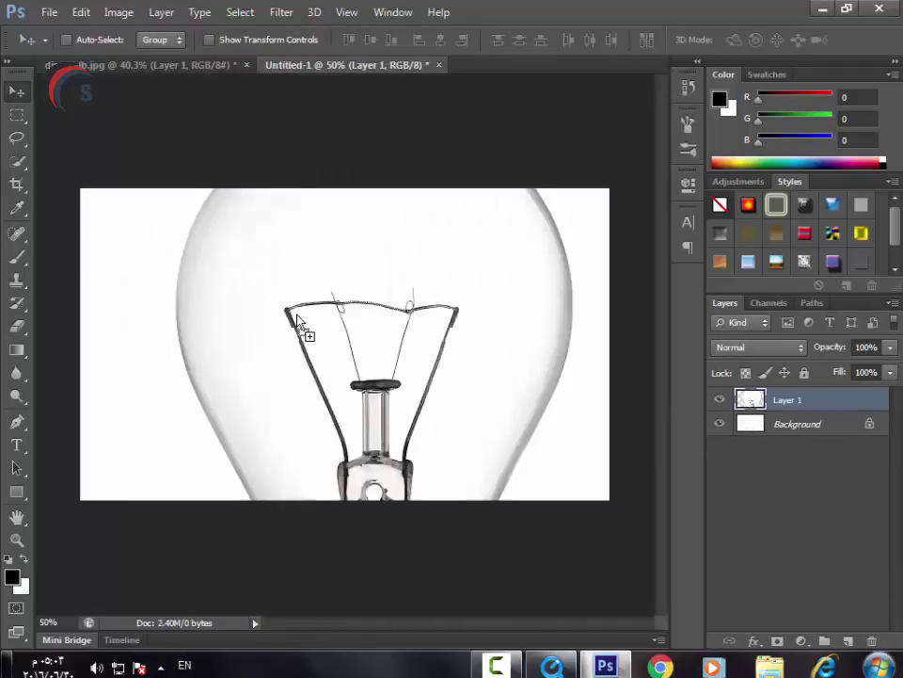
Scale the bulb to about 36%, rotate it to -60°, and fit the canvas on screen.
{"action": "key", "text": "ctrl+t"}
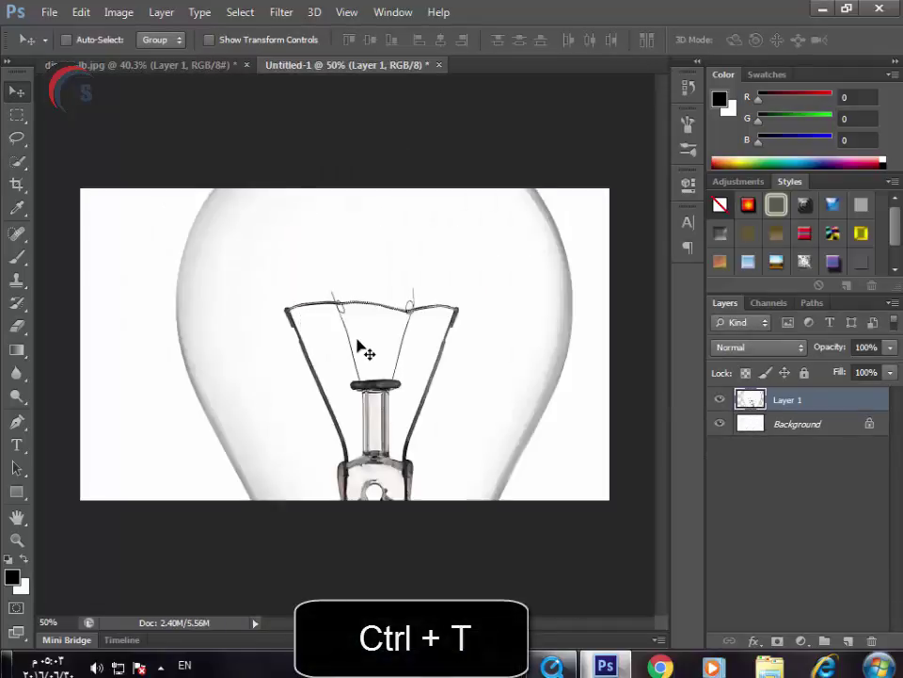
{"action": "scroll", "coordinate": [323, 242], "scroll_direction": "down", "scroll_amount": 1}
{"action": "scroll", "coordinate": [503, 179], "scroll_direction": "down", "scroll_amount": 2}
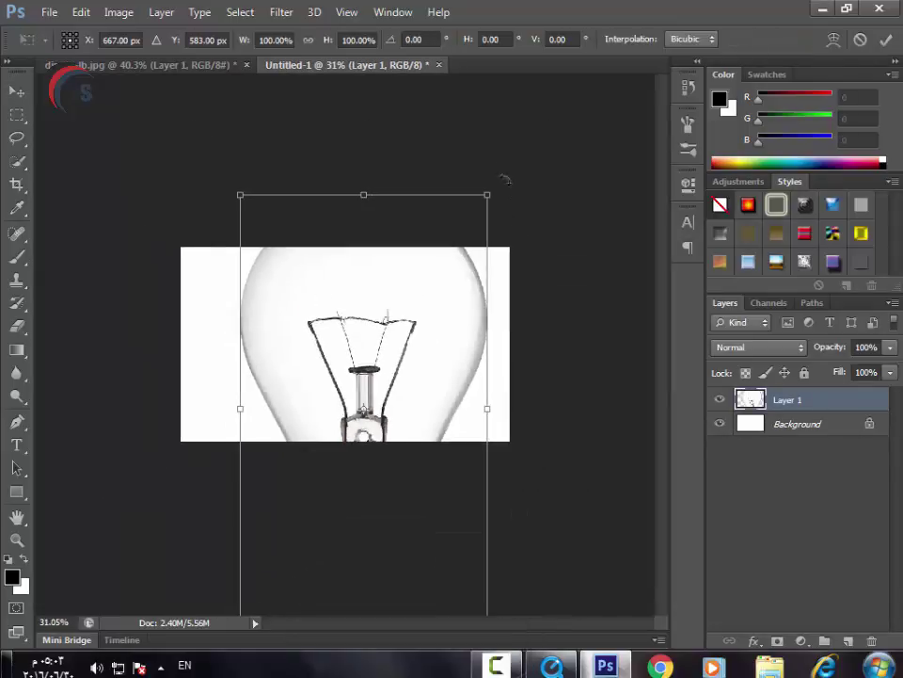
{"action": "scroll", "coordinate": [467, 246], "scroll_direction": "down", "scroll_amount": 1}
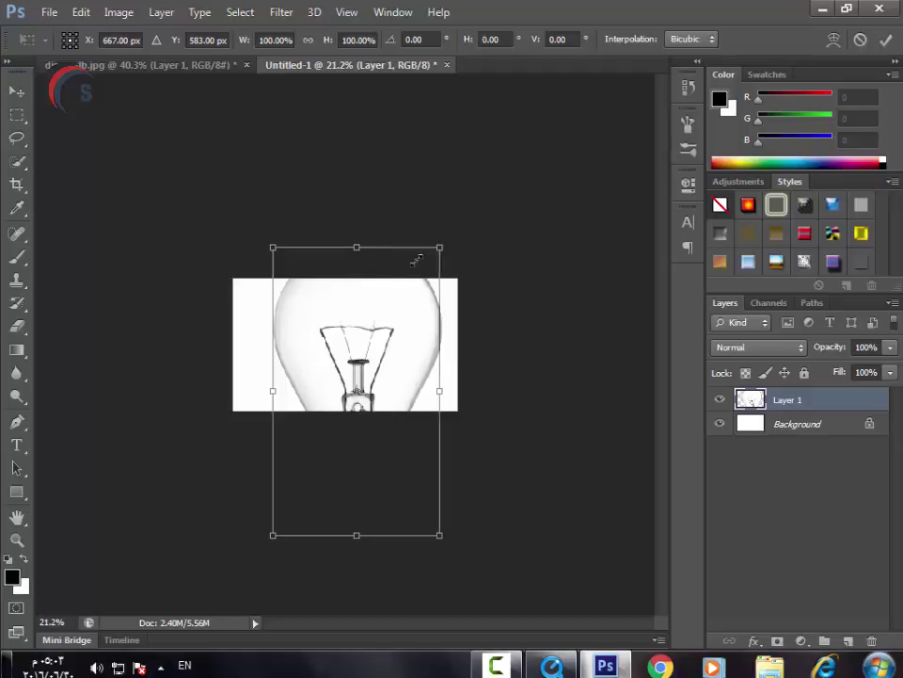
{"action": "left_click_drag", "start_coordinate": [439, 243], "coordinate": [334, 429]}
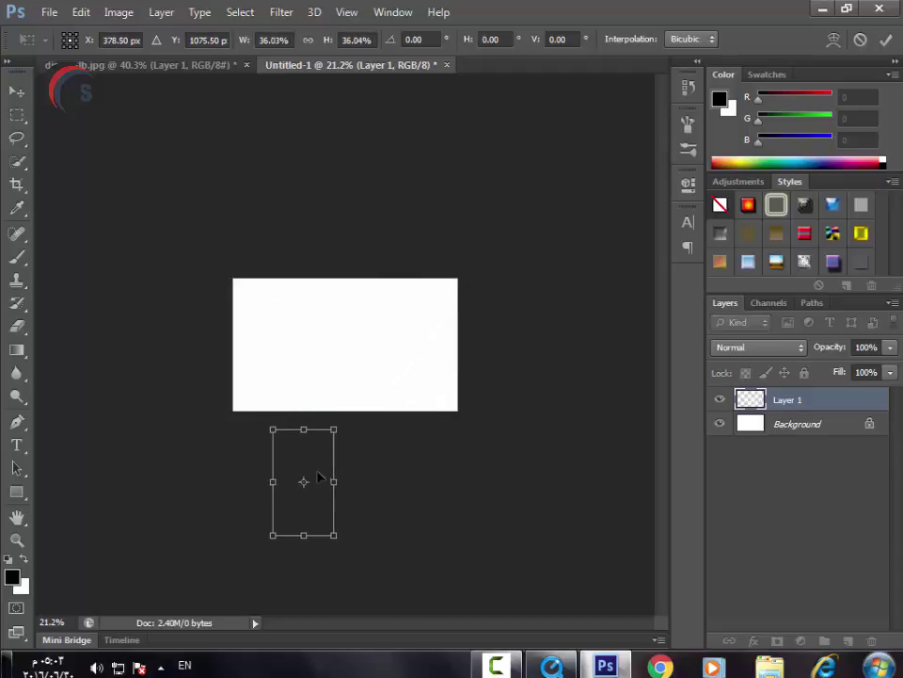
{"action": "left_click_drag", "start_coordinate": [319, 476], "coordinate": [359, 333]}
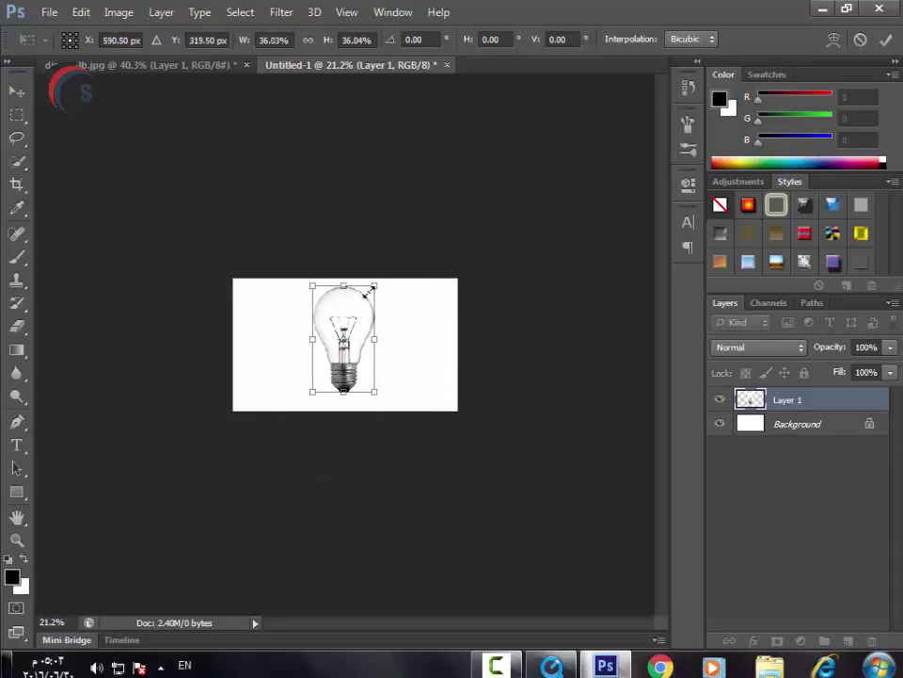
{"action": "left_click_drag", "start_coordinate": [354, 285], "coordinate": [354, 299]}
{"action": "left_click_drag", "start_coordinate": [402, 395], "coordinate": [409, 309]}
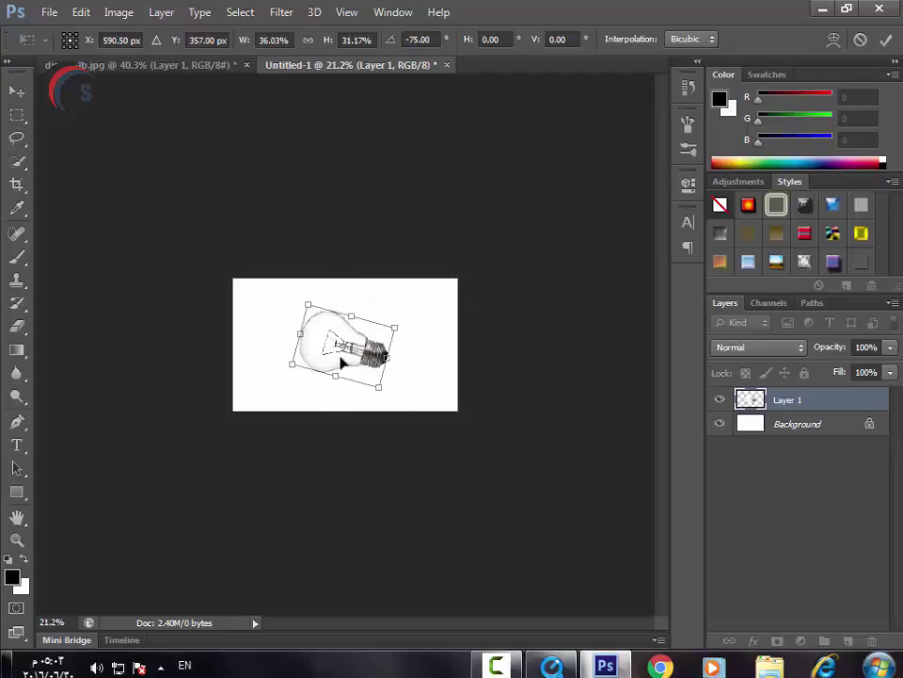
{"action": "key", "text": "Return"}
{"action": "key", "text": "ctrl+0"}
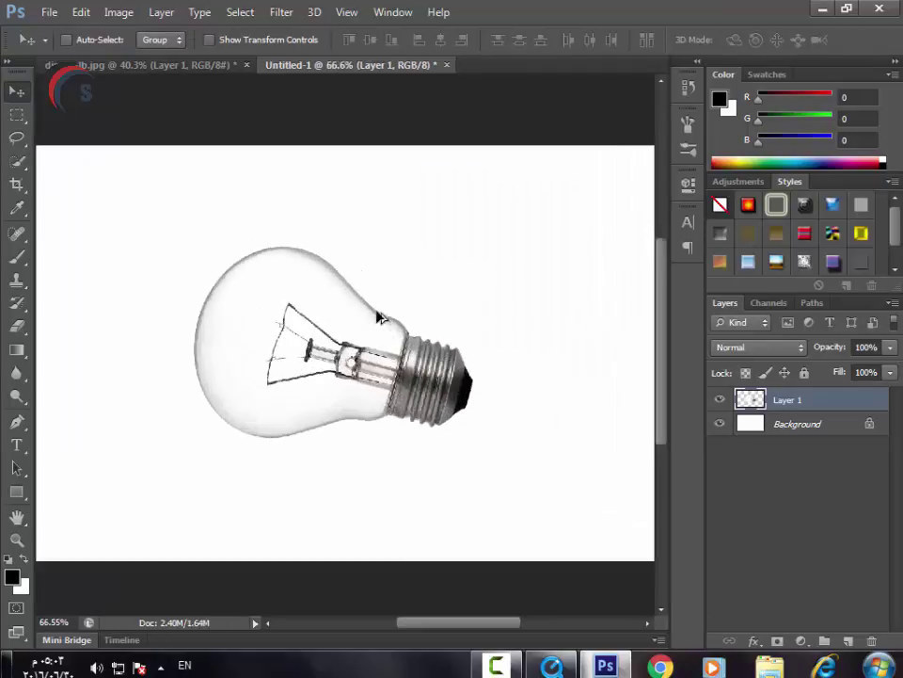
Place the Water_Save image onto the bulb canvas without raw adjustments.
{"action": "scroll", "coordinate": [272, 278], "scroll_direction": "up", "scroll_amount": 2}
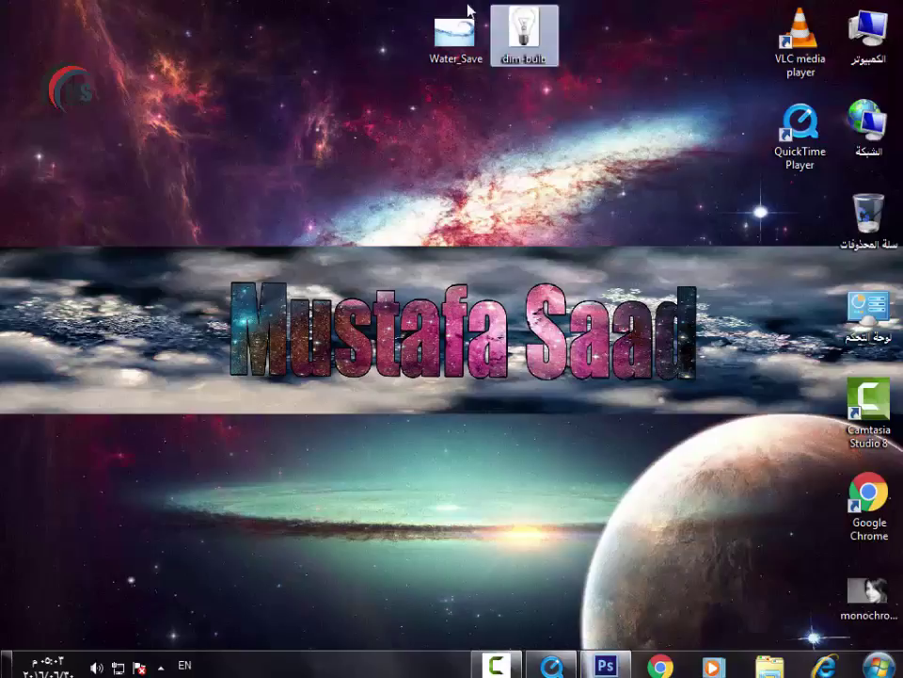
{"action": "mouse_move", "coordinate": [460, 54]}
{"action": "left_mouse_down"}
{"action": "mouse_move", "coordinate": [603, 662]}
{"action": "mouse_move", "coordinate": [420, 376]}
{"action": "left_mouse_up"}
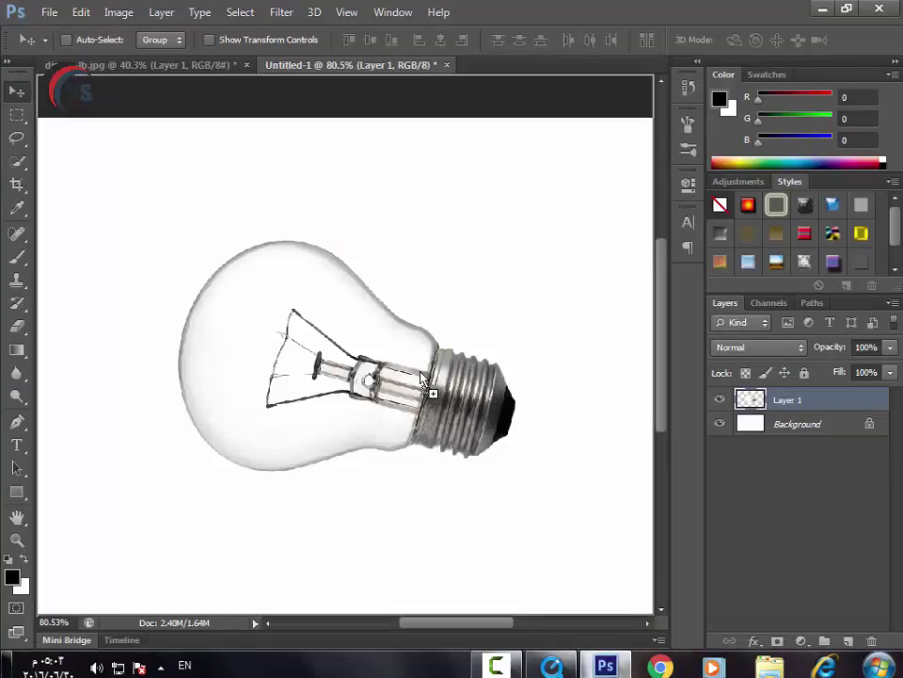
{"action": "left_click_drag", "start_coordinate": [688, 132], "coordinate": [538, 297]}
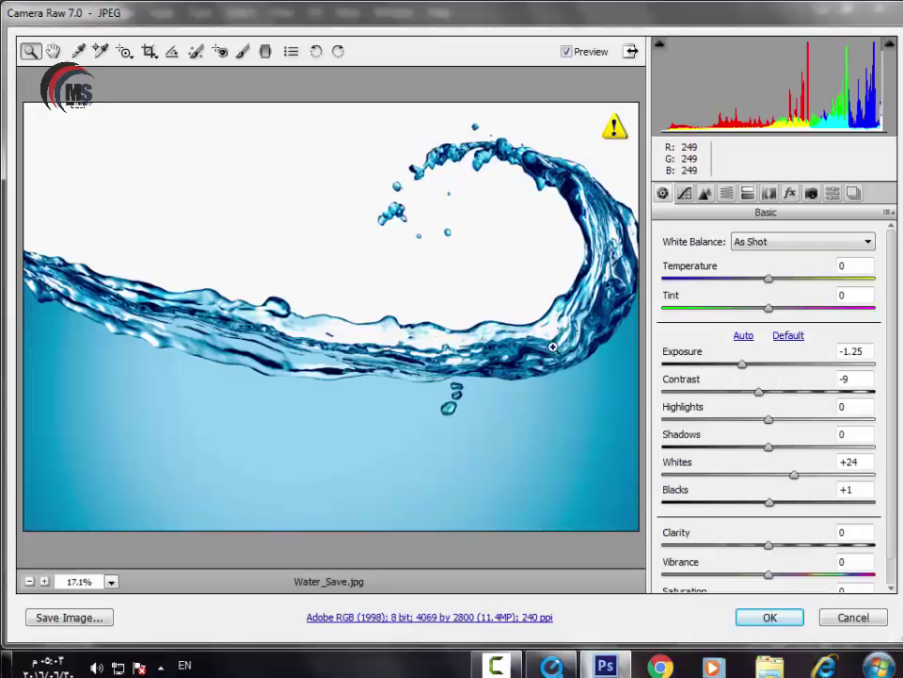
{"action": "left_click", "coordinate": [770, 617]}
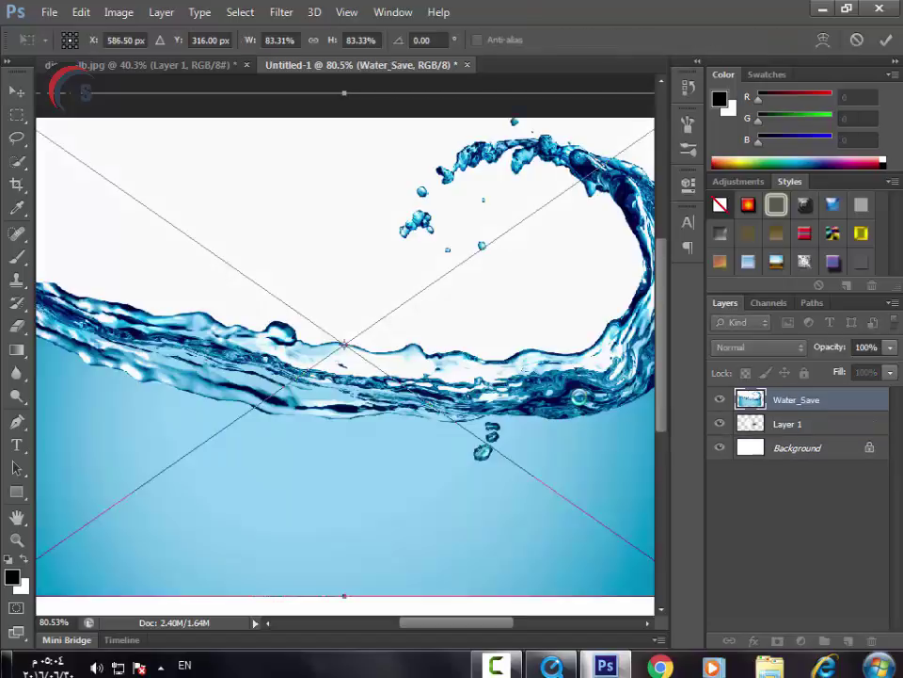
{"action": "key", "text": "ctrl+minus"}
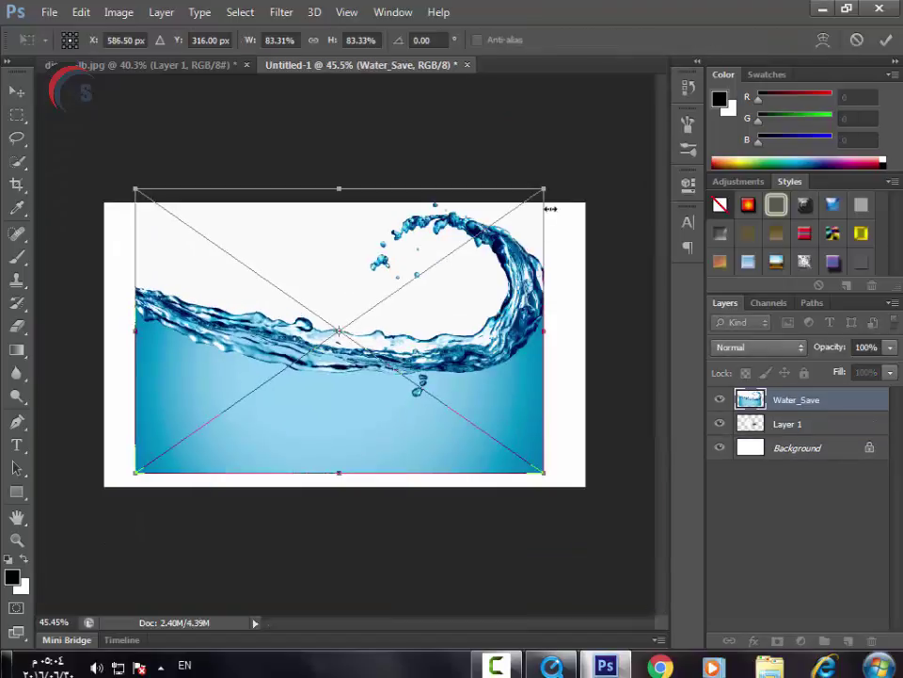
Shrink the water image to about half, flip it horizontally and rotate it 15°.
{"action": "left_click_drag", "start_coordinate": [547, 185], "coordinate": [366, 311]}
{"action": "left_click_drag", "start_coordinate": [337, 391], "coordinate": [428, 336]}
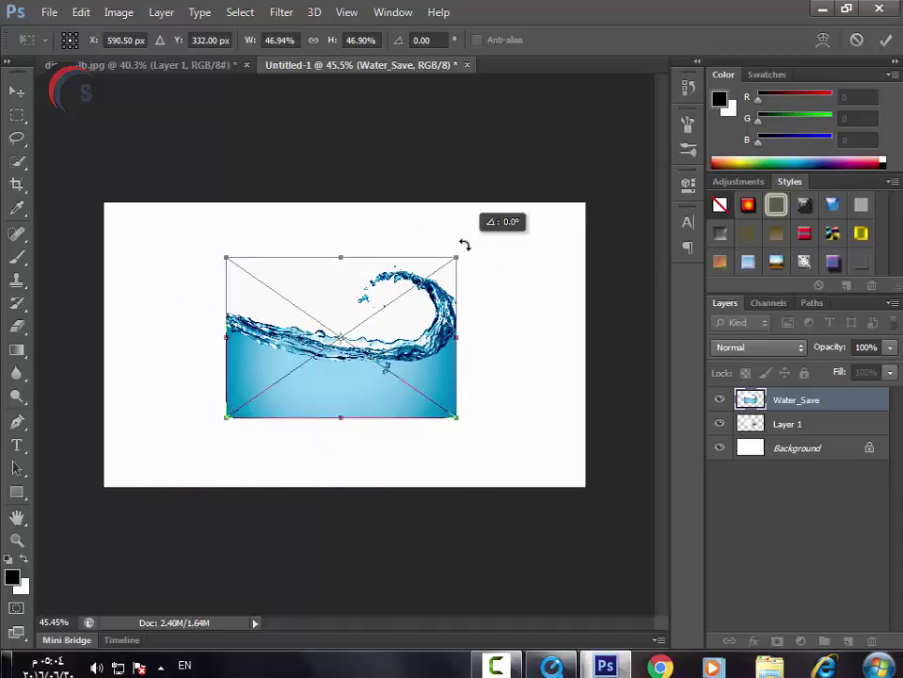
{"action": "right_click", "coordinate": [435, 335]}
{"action": "left_click", "coordinate": [526, 585]}
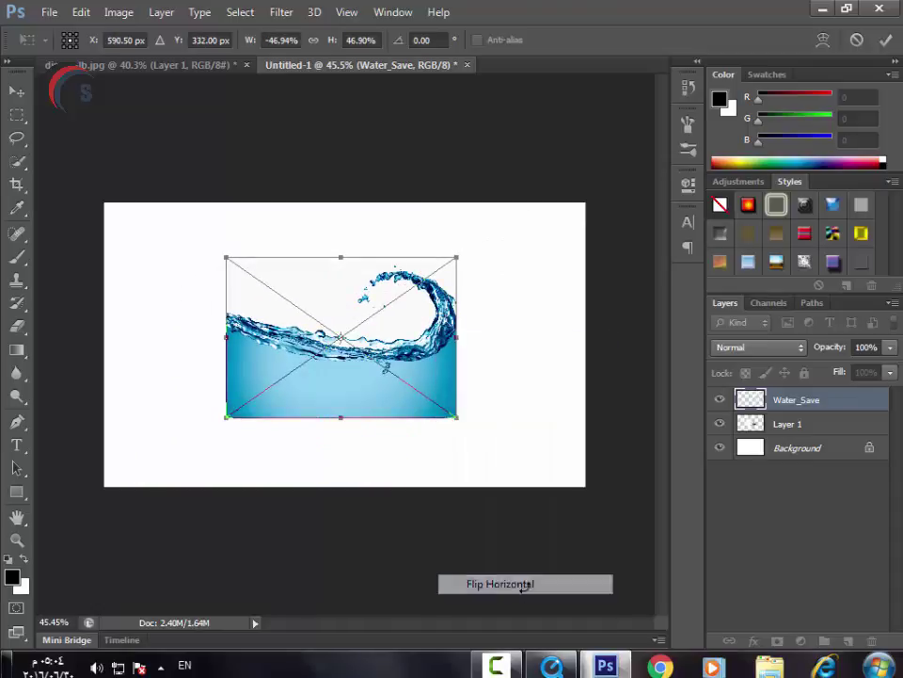
{"action": "right_click", "coordinate": [411, 337]}
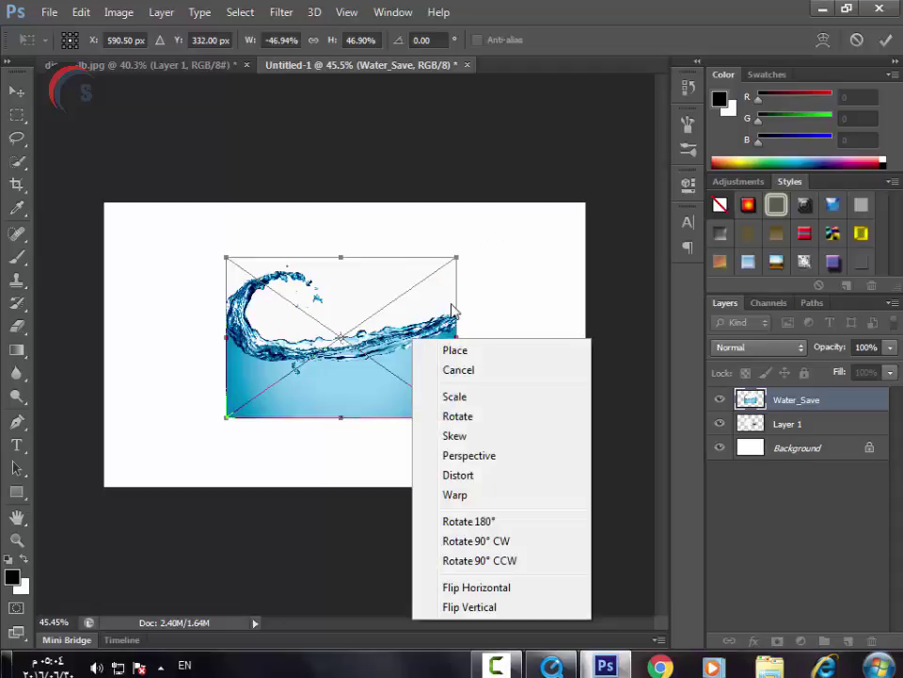
{"action": "left_click", "coordinate": [461, 246]}
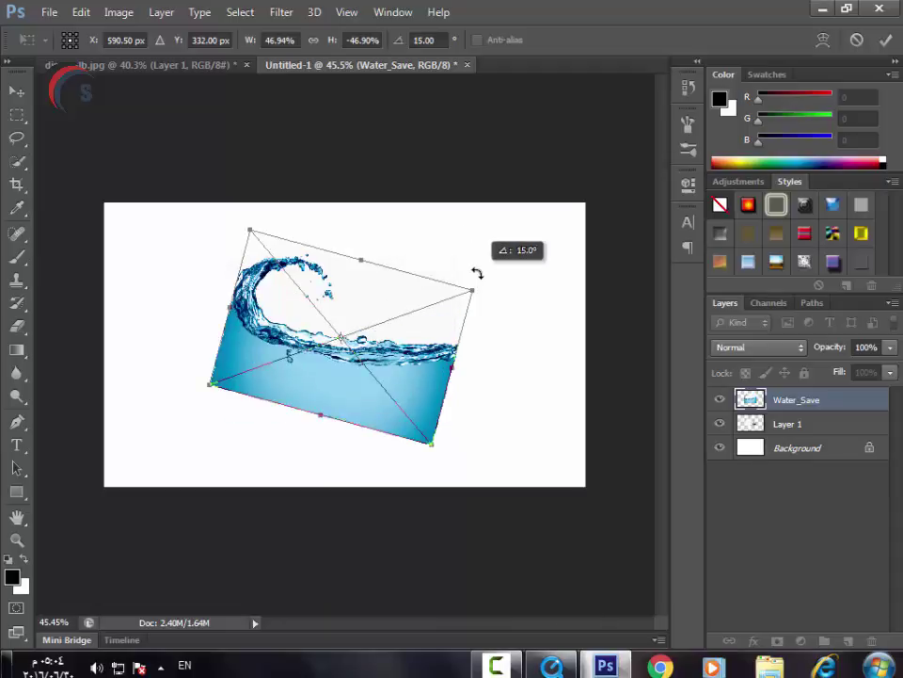
{"action": "left_click_drag", "start_coordinate": [466, 238], "coordinate": [469, 297]}
{"action": "left_click_drag", "start_coordinate": [428, 328], "coordinate": [446, 363]}
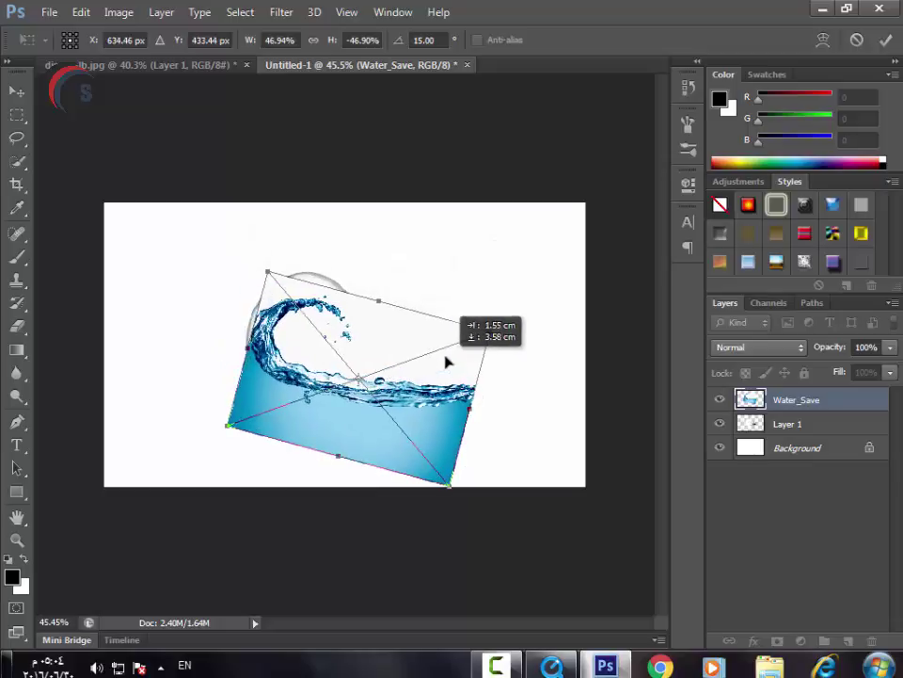
Lower the water layer to 49% opacity and resize it to fit the bulb.
{"action": "left_click", "coordinate": [890, 350]}
{"action": "left_click_drag", "start_coordinate": [885, 367], "coordinate": [844, 367]}
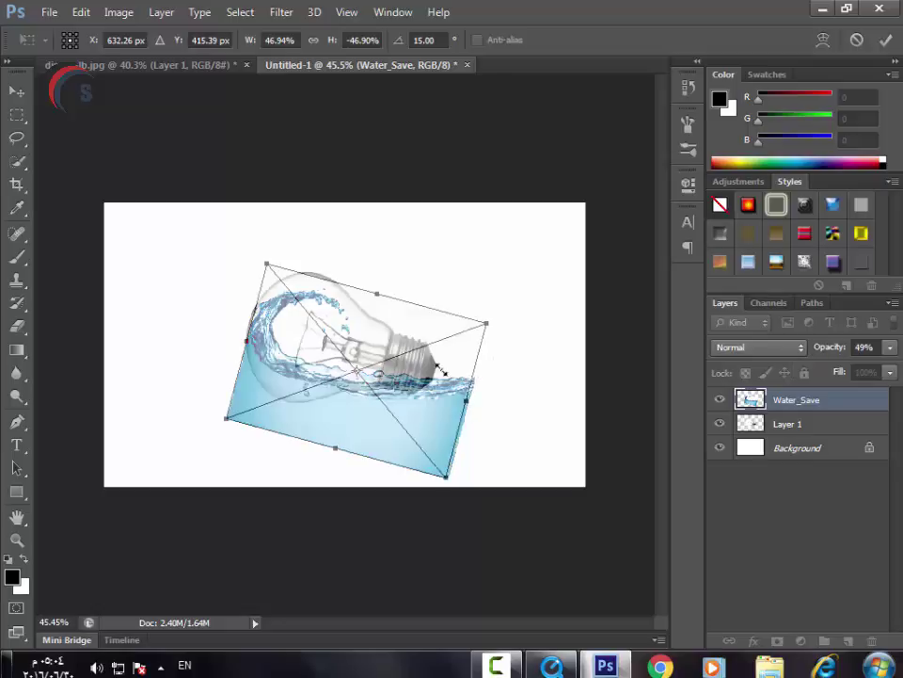
{"action": "left_click_drag", "start_coordinate": [477, 378], "coordinate": [435, 327]}
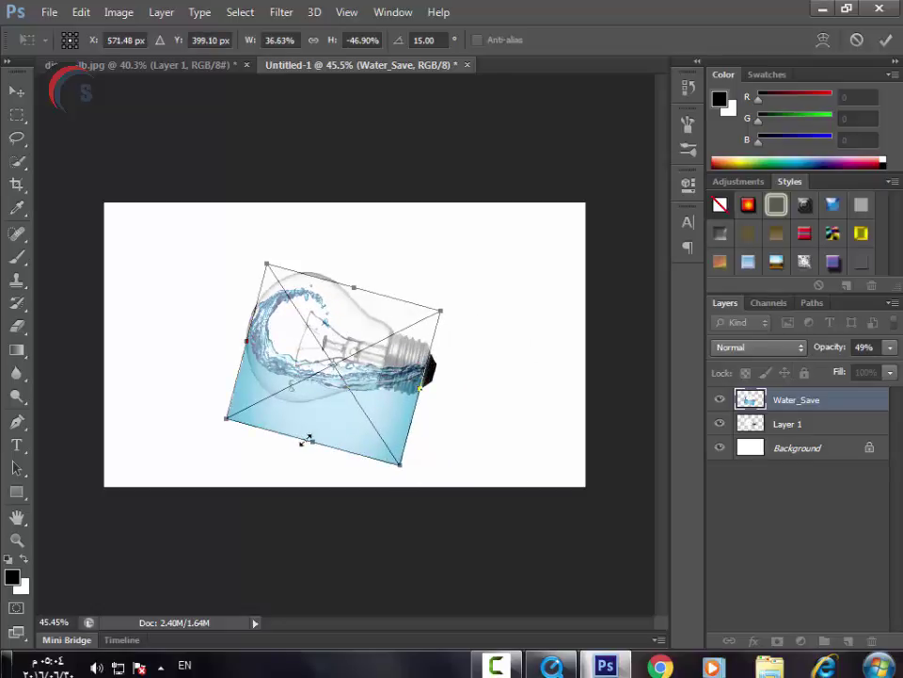
{"action": "left_click_drag", "start_coordinate": [306, 440], "coordinate": [317, 402]}
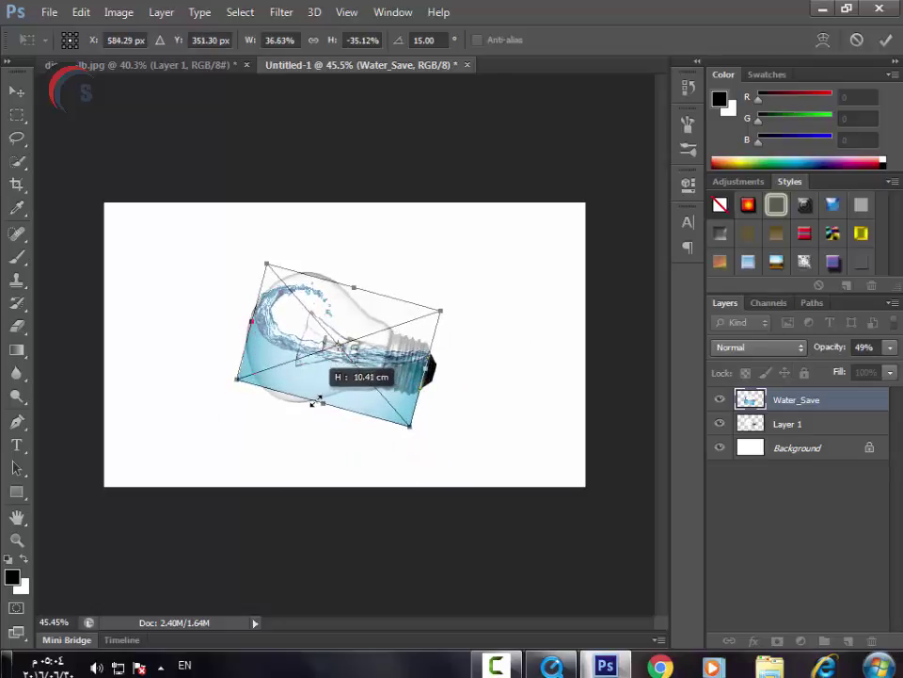
{"action": "left_click_drag", "start_coordinate": [313, 402], "coordinate": [295, 423]}
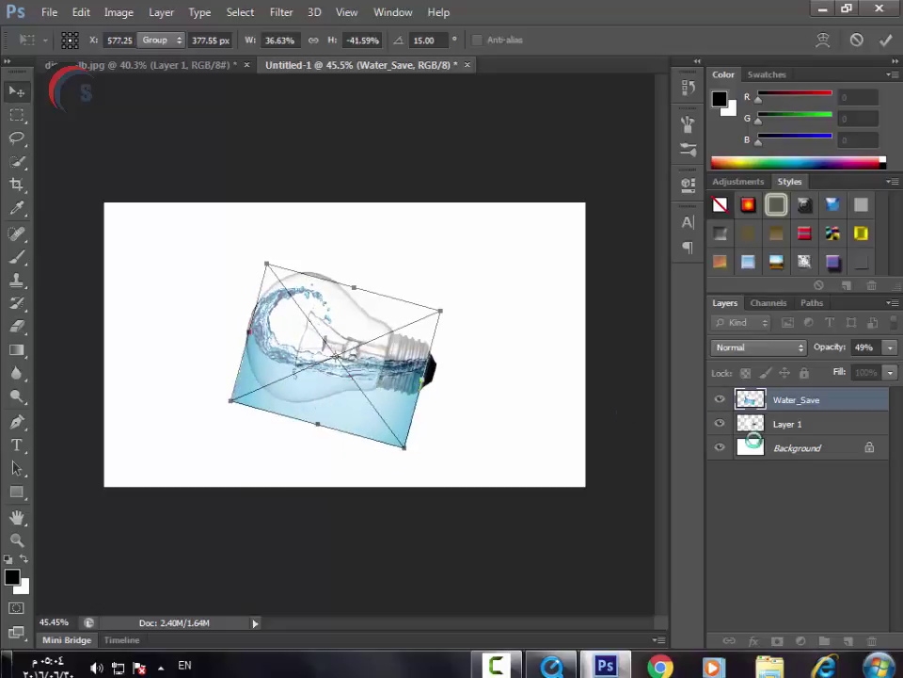
{"action": "key", "text": "Return"}
{"action": "left_click", "coordinate": [793, 453]}
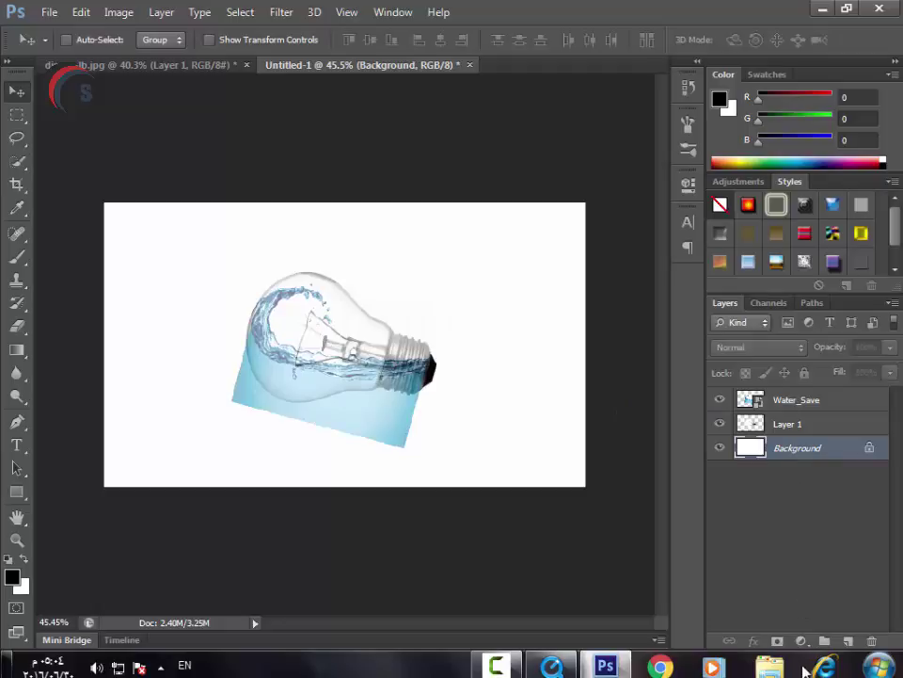
Add a radial Gradient Fill layer above the Background.
{"action": "left_click", "coordinate": [796, 642]}
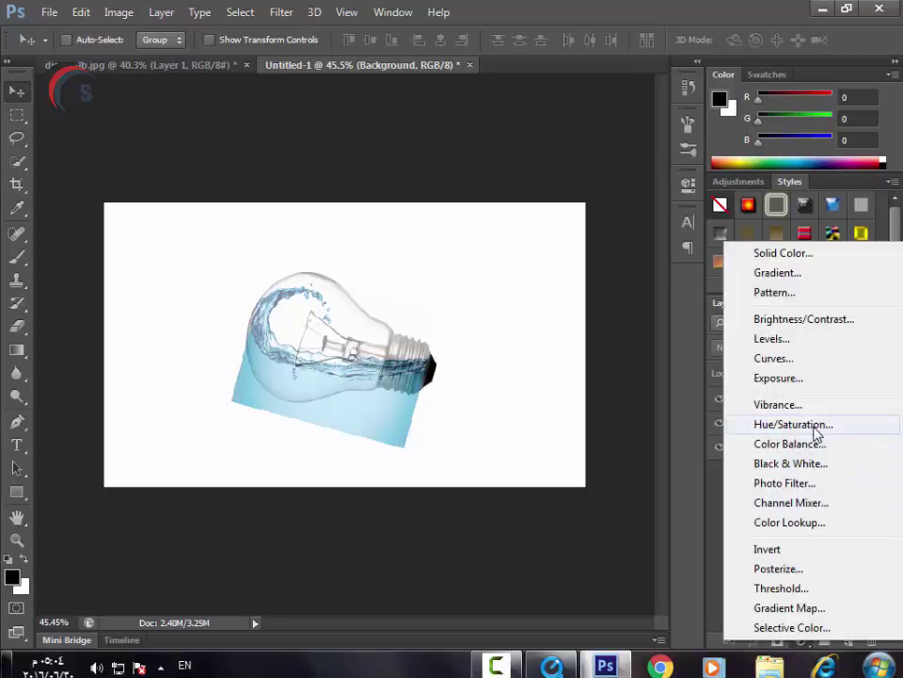
{"action": "left_click", "coordinate": [777, 272]}
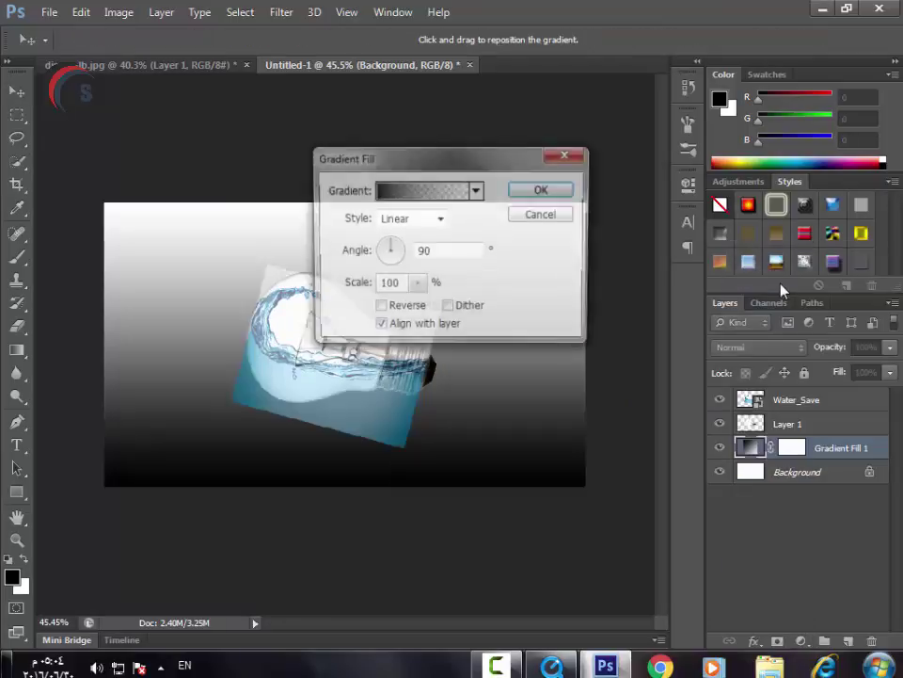
{"action": "left_click", "coordinate": [442, 191]}
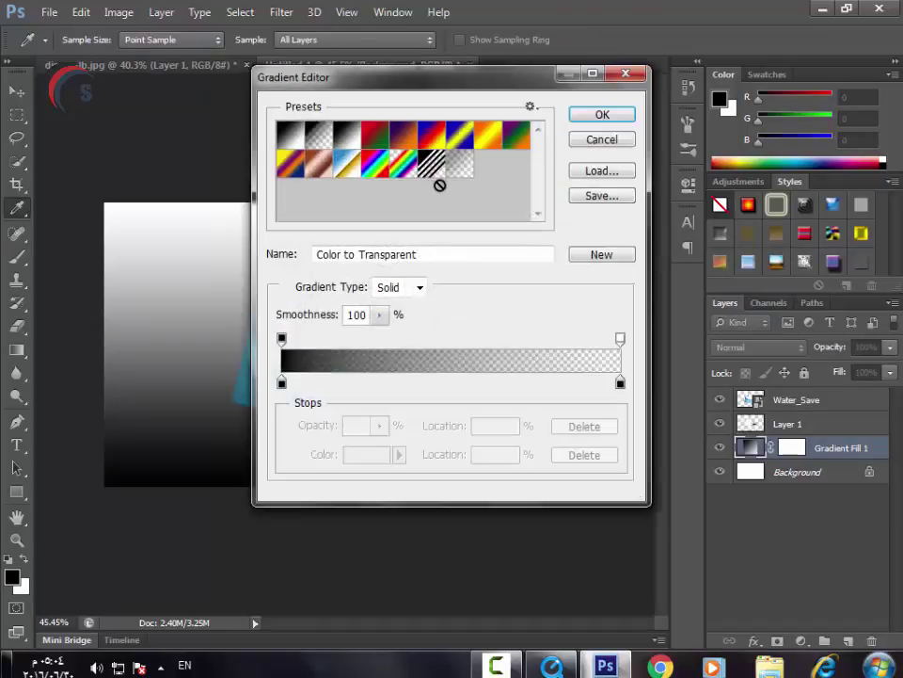
{"action": "left_click", "coordinate": [599, 148]}
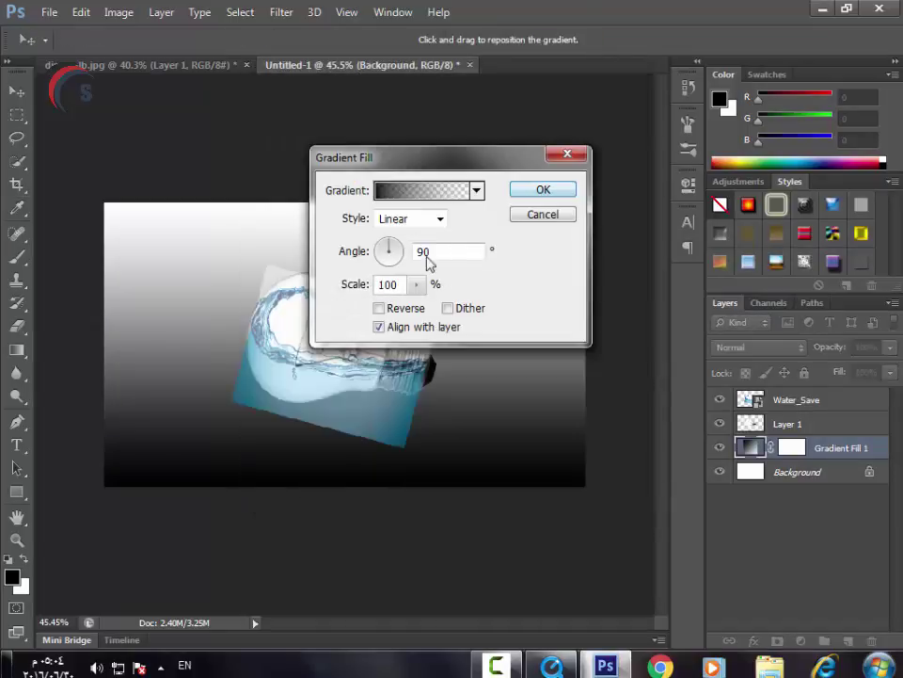
{"action": "left_click", "coordinate": [427, 220]}
{"action": "left_click", "coordinate": [418, 251]}
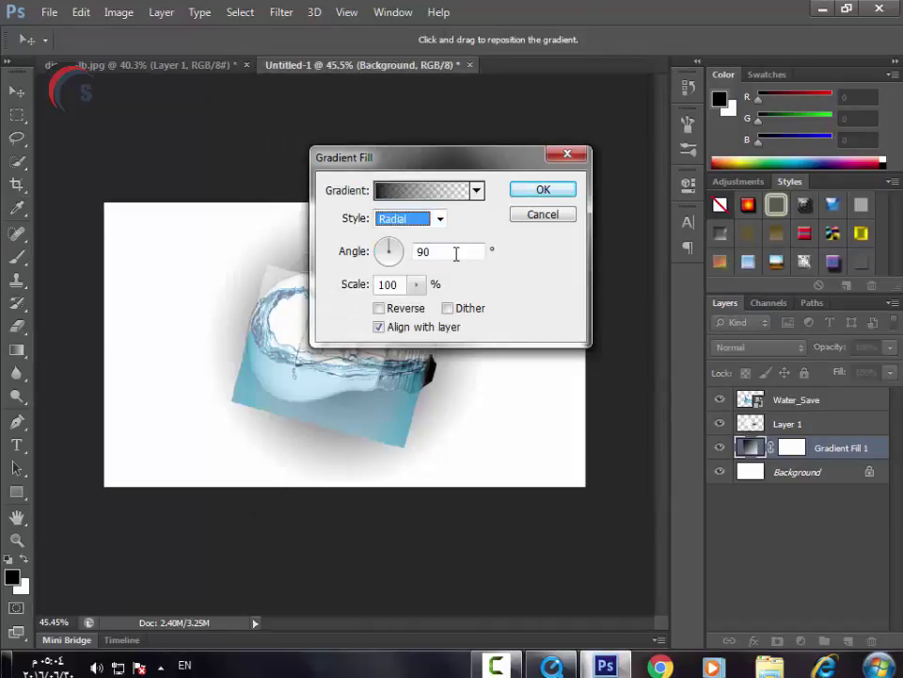
Give the gradient a 180° angle, 600% scale and reversed colors, and confirm.
{"action": "type", "text": "180"}
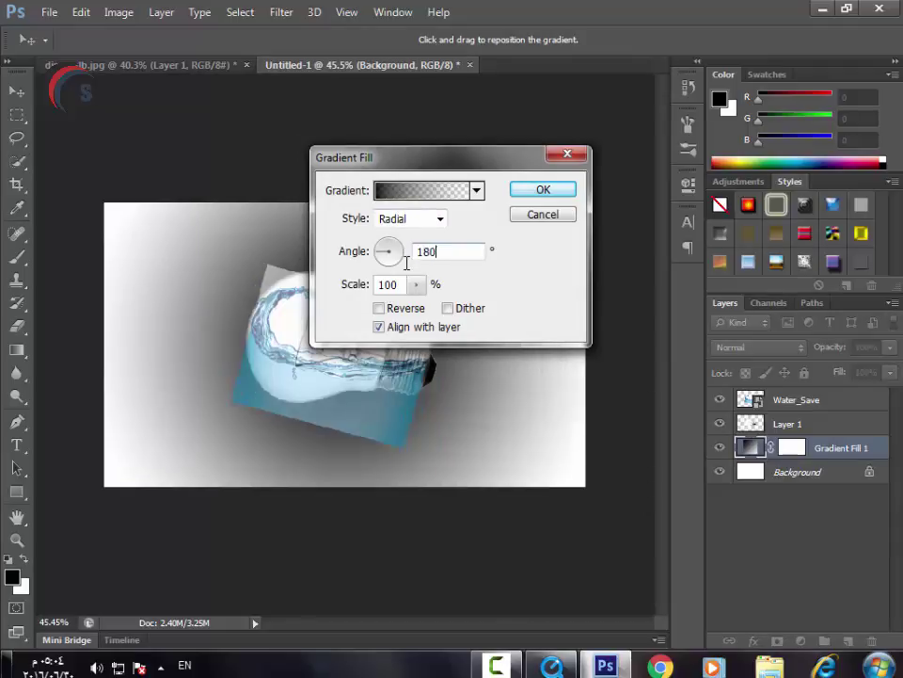
{"action": "left_click_drag", "start_coordinate": [391, 283], "coordinate": [382, 283]}
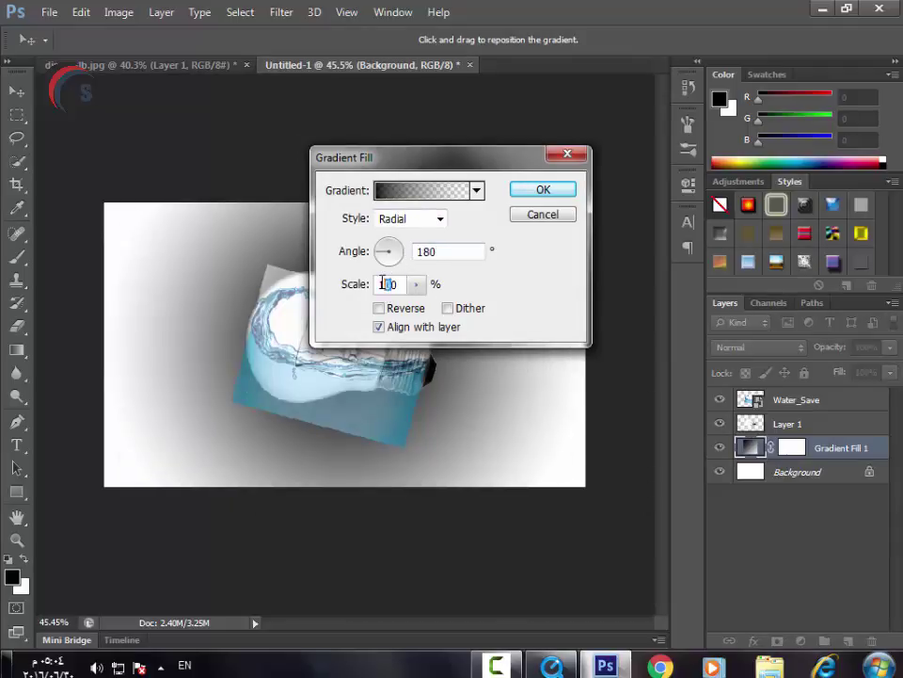
{"action": "left_click", "coordinate": [386, 283]}
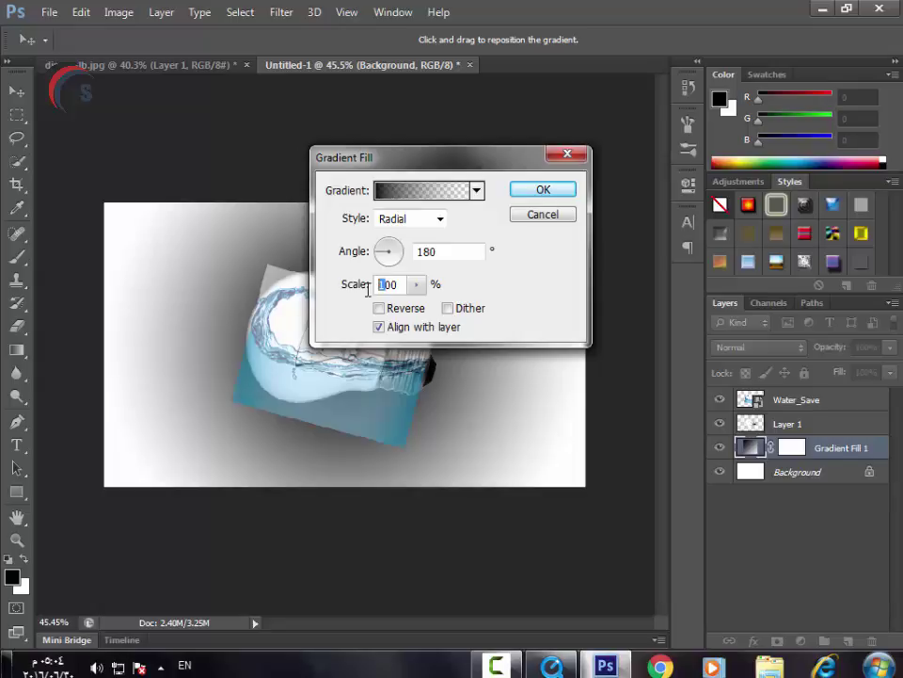
{"action": "type", "text": "6"}
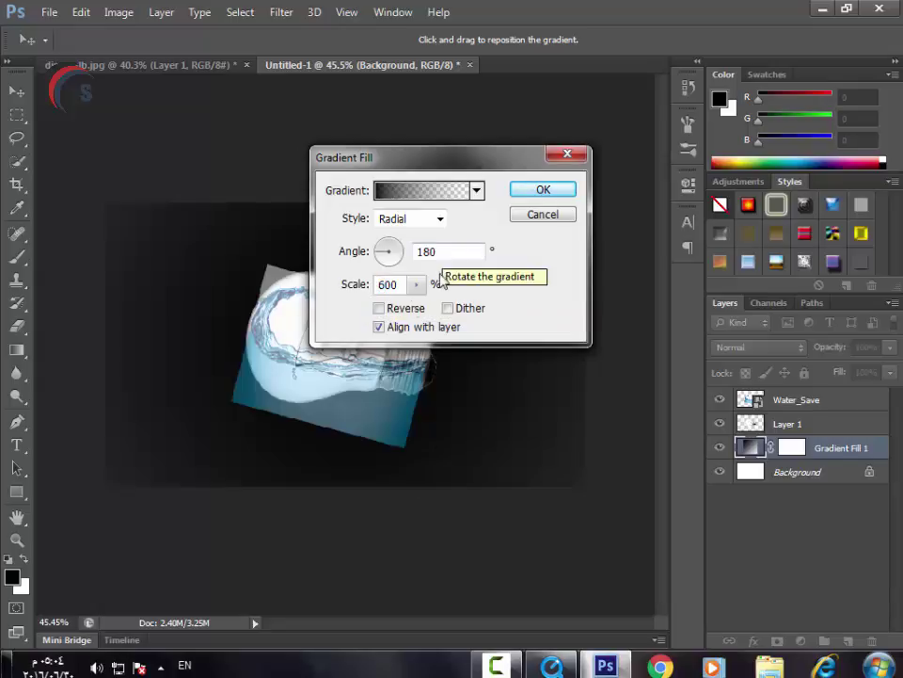
{"action": "left_click", "coordinate": [379, 309]}
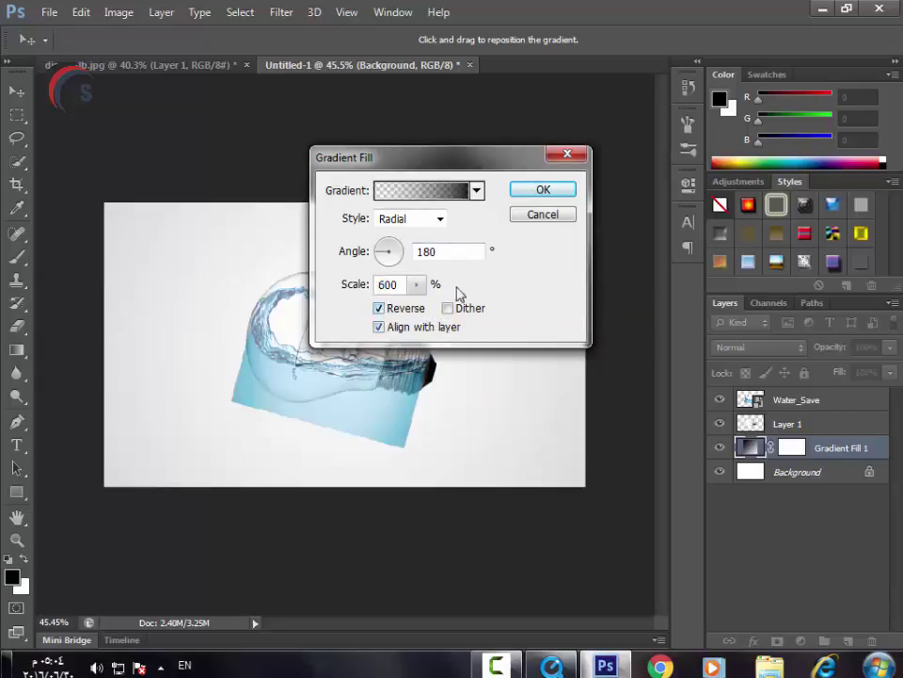
{"action": "left_click", "coordinate": [544, 190]}
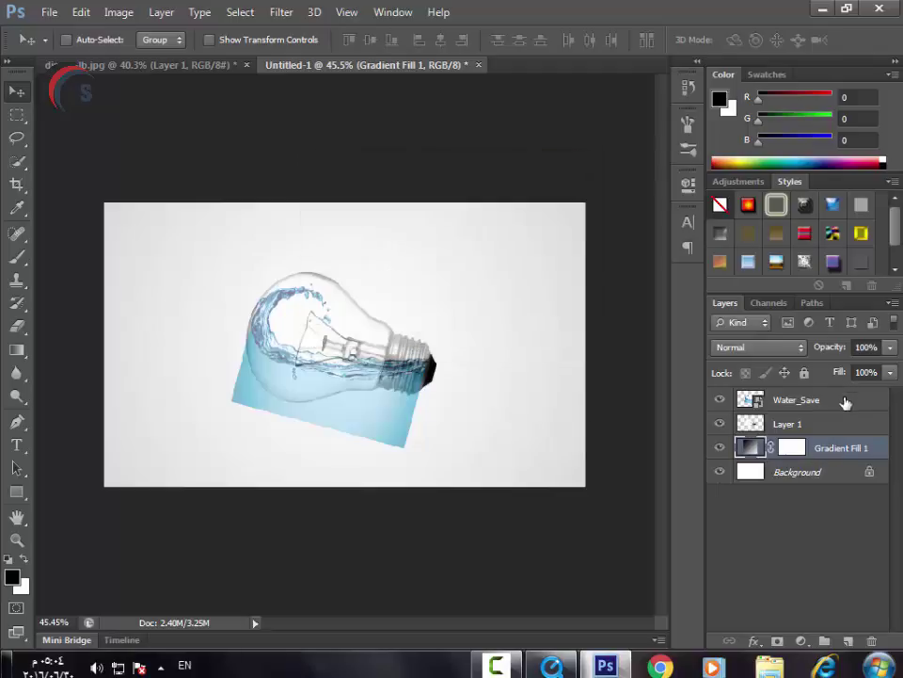
{"action": "left_click", "coordinate": [845, 402]}
Set the Water_Save layer's blending mode to Multiply.
{"action": "right_click", "coordinate": [843, 401]}
{"action": "left_click", "coordinate": [790, 375]}
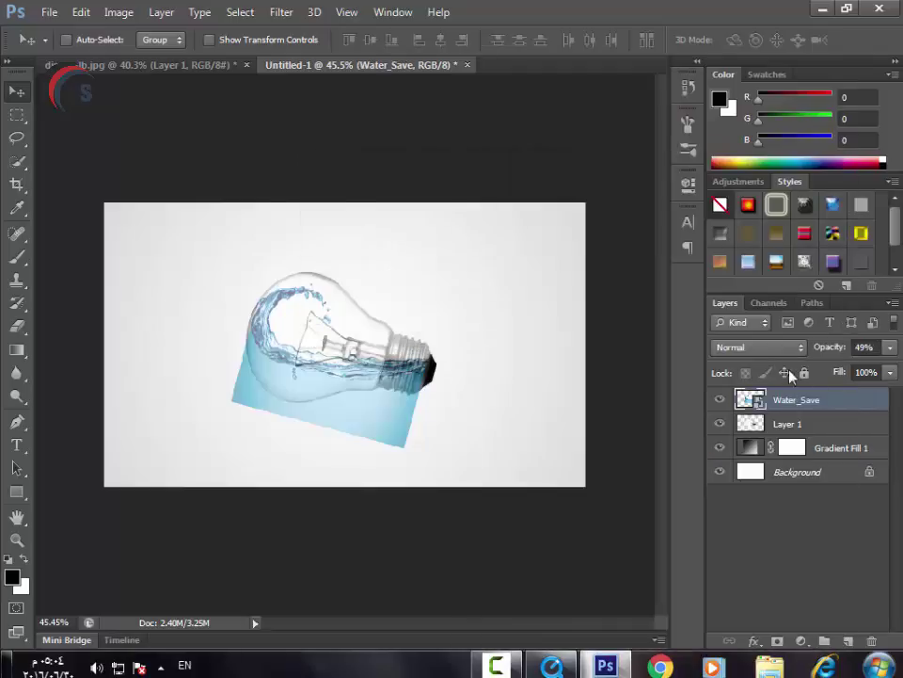
{"action": "left_click", "coordinate": [758, 347]}
{"action": "left_click", "coordinate": [751, 67]}
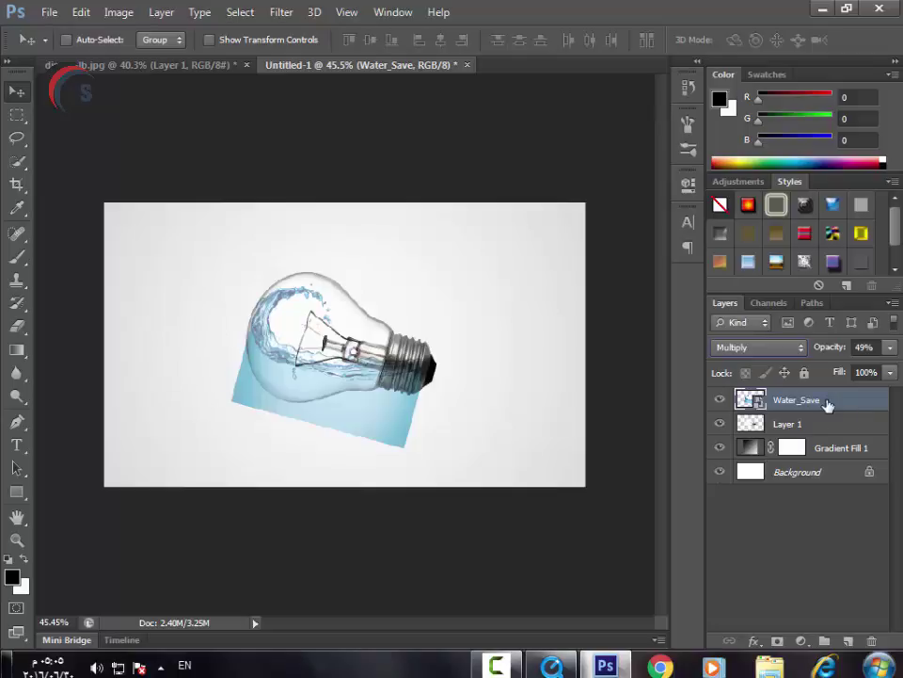
{"action": "left_click", "coordinate": [745, 348]}
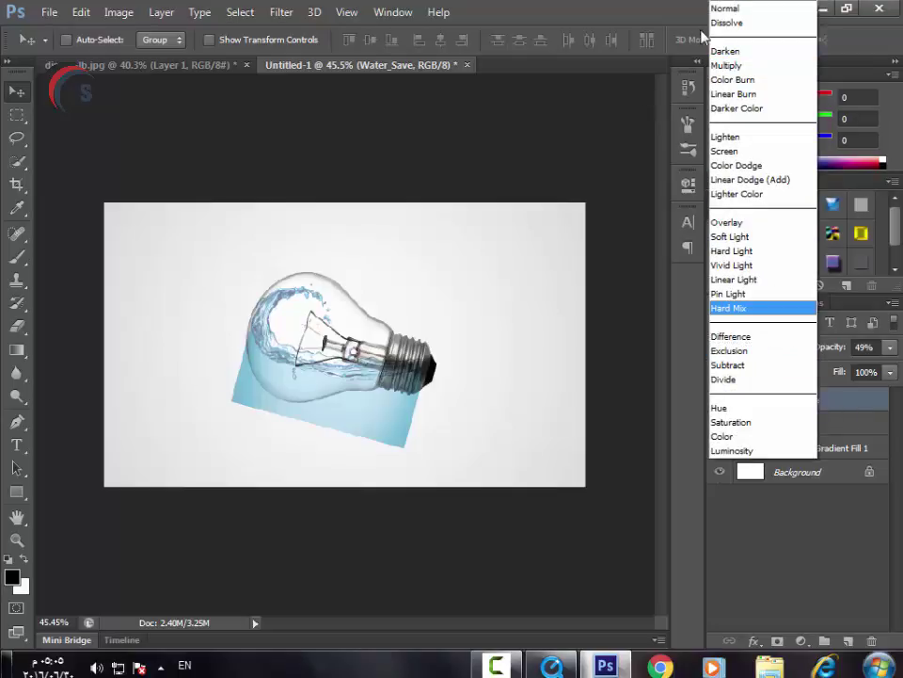
{"action": "left_click", "coordinate": [726, 63]}
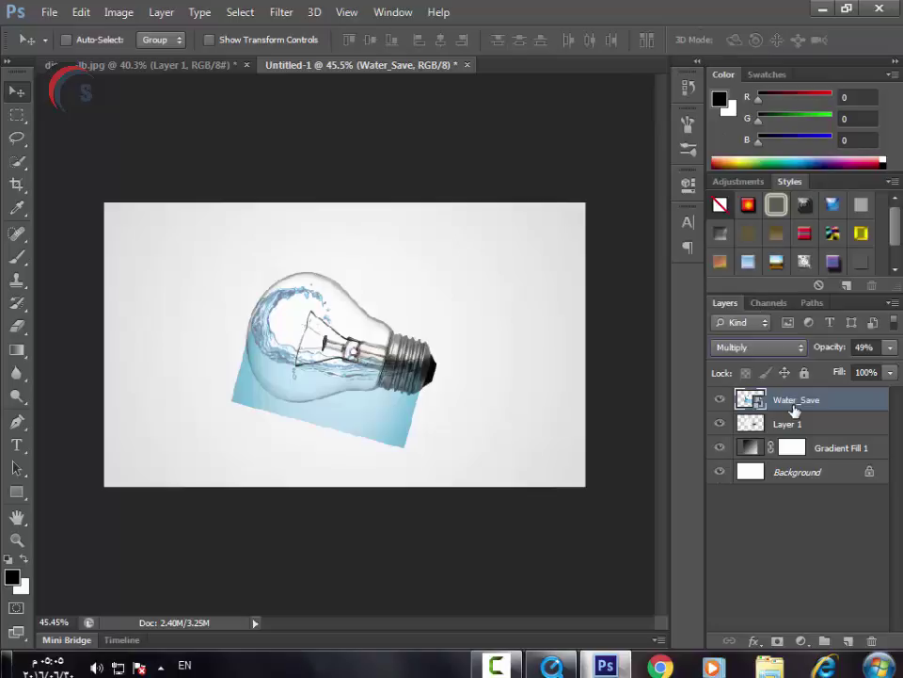
{"action": "scroll", "coordinate": [316, 429], "scroll_direction": "up", "scroll_amount": 1}
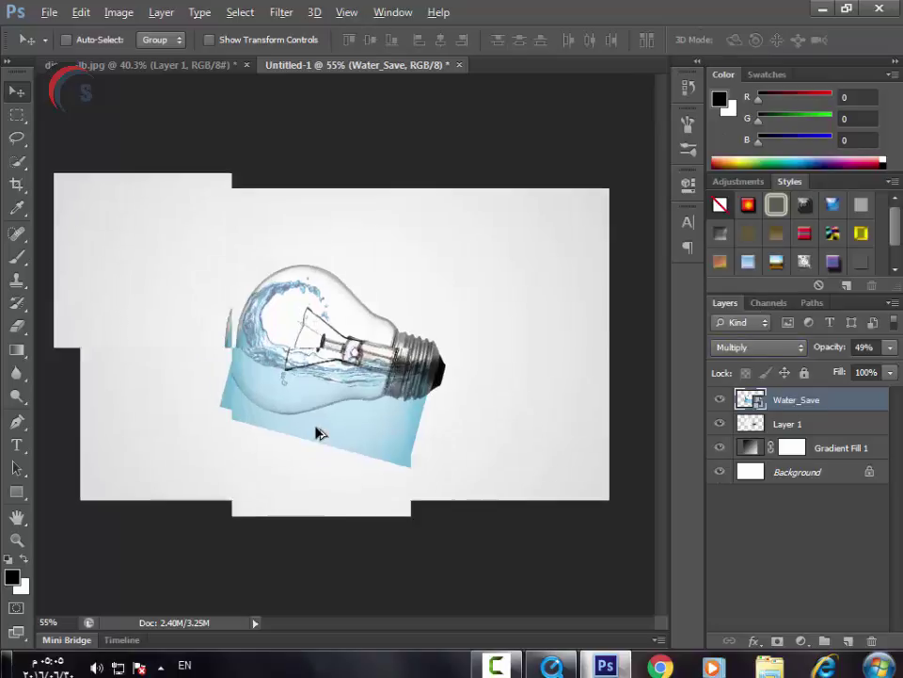
{"action": "scroll", "coordinate": [242, 409], "scroll_direction": "up", "scroll_amount": 2}
{"action": "scroll", "coordinate": [371, 427], "scroll_direction": "up", "scroll_amount": 1}
{"action": "scroll", "coordinate": [559, 441], "scroll_direction": "up", "scroll_amount": 1}
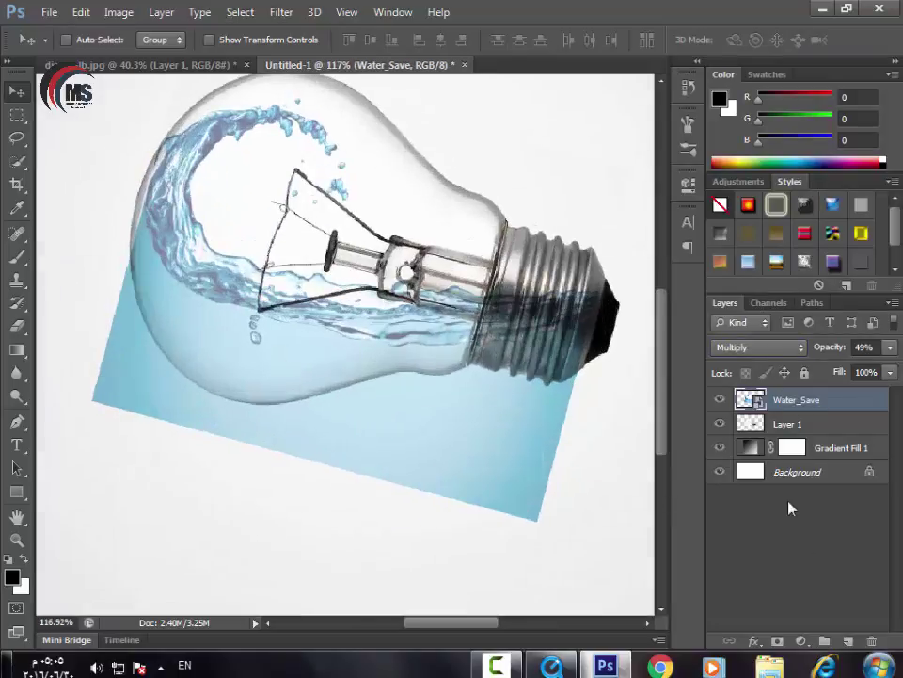
Add a layer mask to Water_Save and set up a 50 px brush.
{"action": "left_click", "coordinate": [777, 641]}
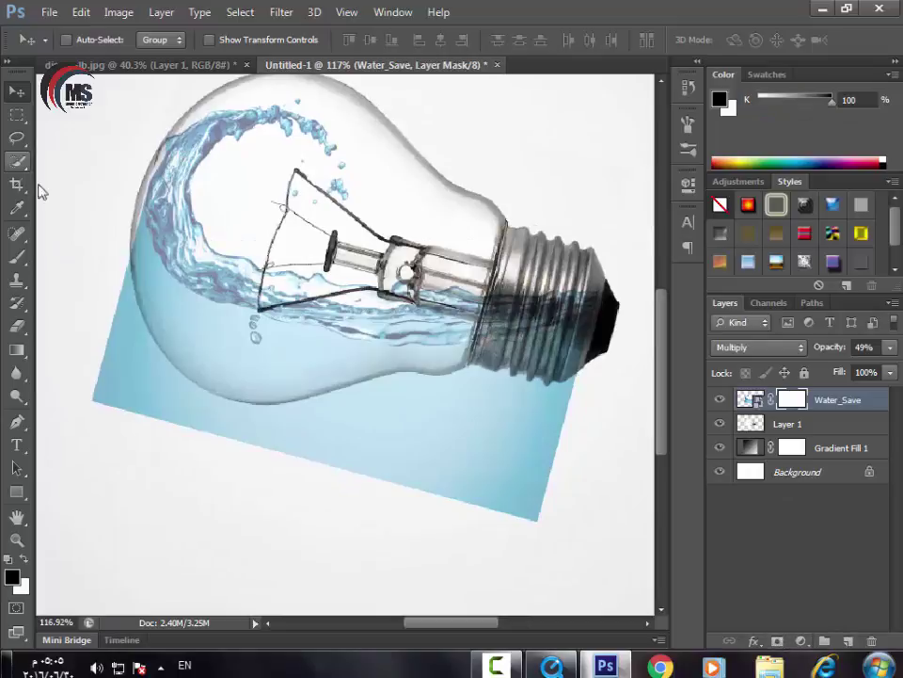
{"action": "left_click", "coordinate": [17, 256]}
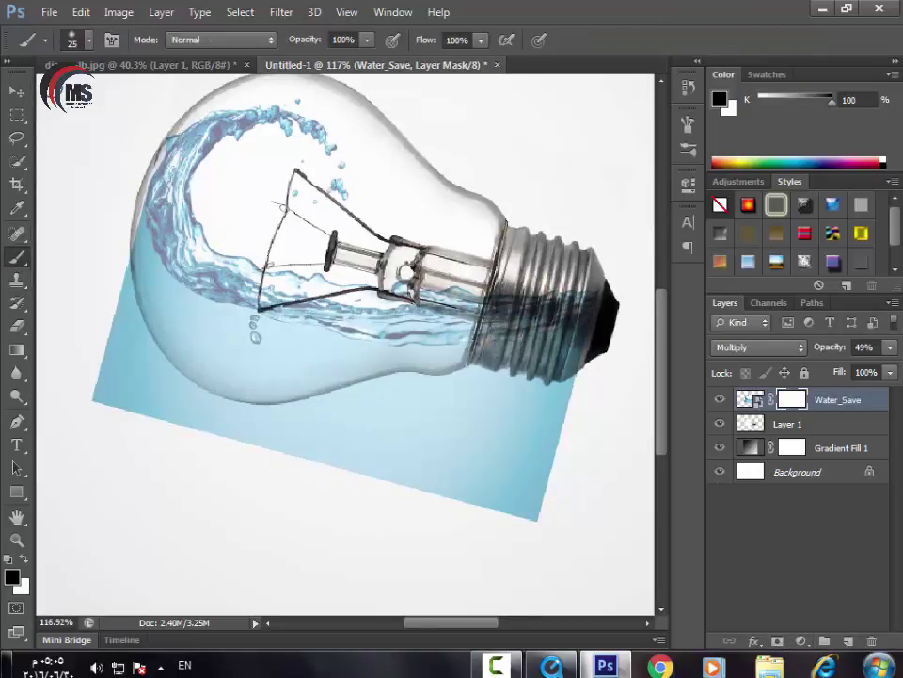
{"action": "left_click", "coordinate": [87, 40]}
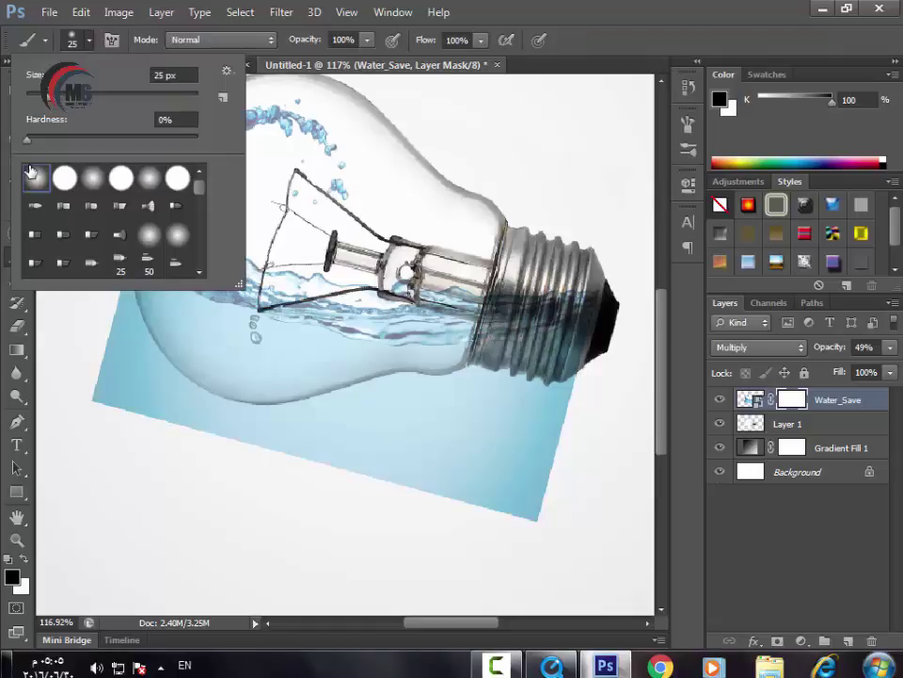
{"action": "double_click", "coordinate": [157, 76]}
{"action": "type", "text": "50"}
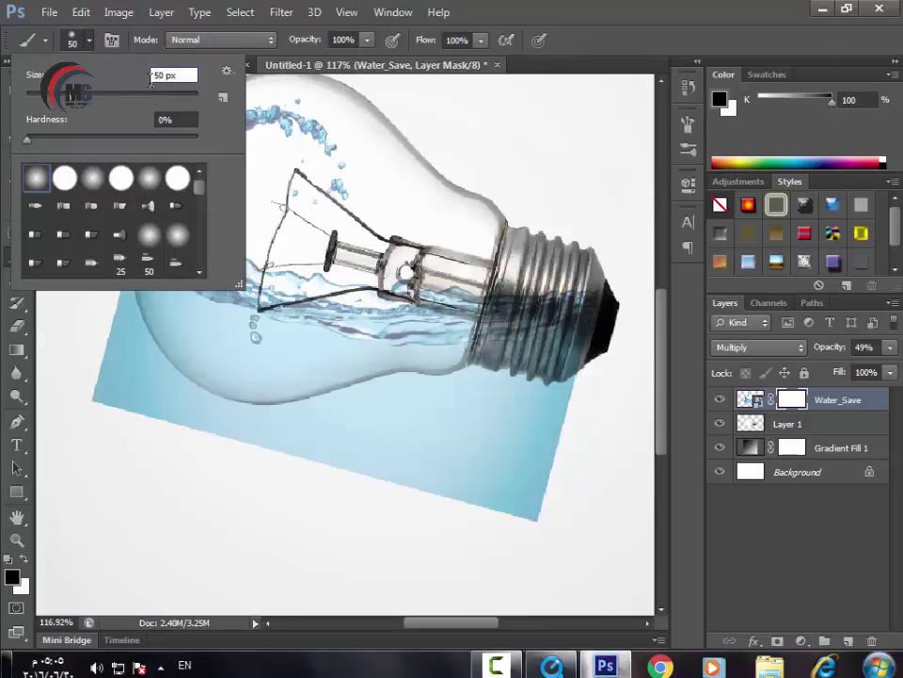
{"action": "key", "text": "Return"}
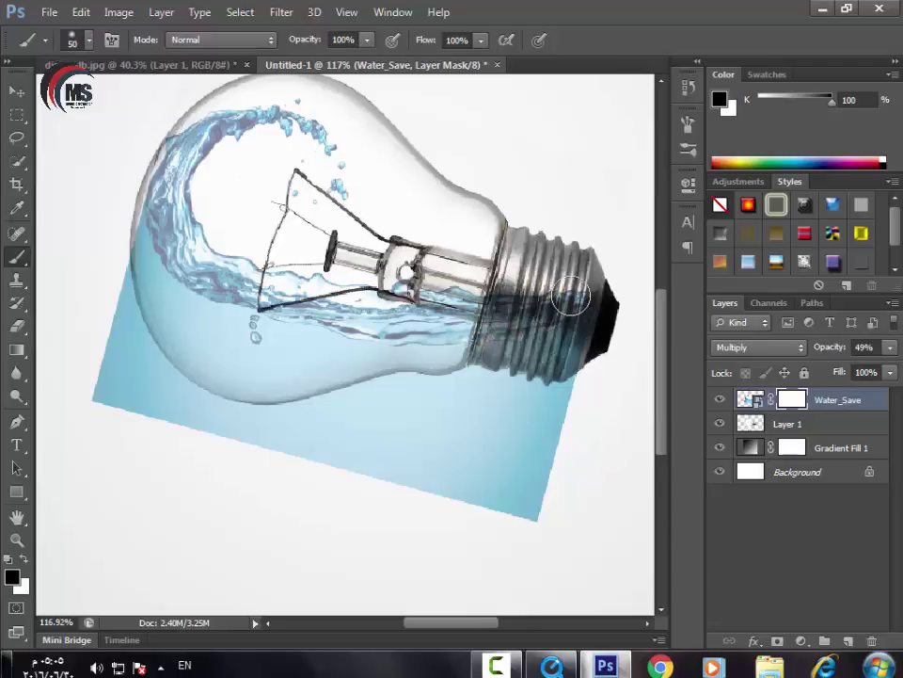
Paint out the blue water areas below and left of the bulb.
{"action": "left_click_drag", "start_coordinate": [572, 298], "coordinate": [530, 299]}
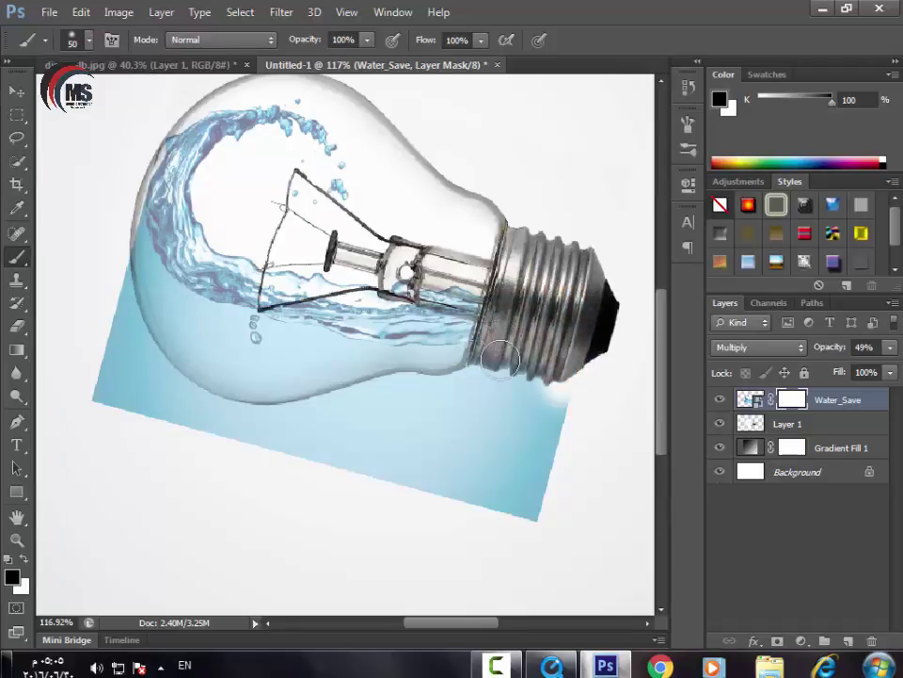
{"action": "left_click_drag", "start_coordinate": [490, 375], "coordinate": [527, 452]}
{"action": "mouse_move", "coordinate": [482, 533]}
{"action": "left_mouse_down"}
{"action": "mouse_move", "coordinate": [477, 393]}
{"action": "mouse_move", "coordinate": [401, 464]}
{"action": "mouse_move", "coordinate": [316, 456]}
{"action": "mouse_move", "coordinate": [183, 427]}
{"action": "mouse_move", "coordinate": [102, 339]}
{"action": "mouse_move", "coordinate": [107, 419]}
{"action": "left_mouse_up"}
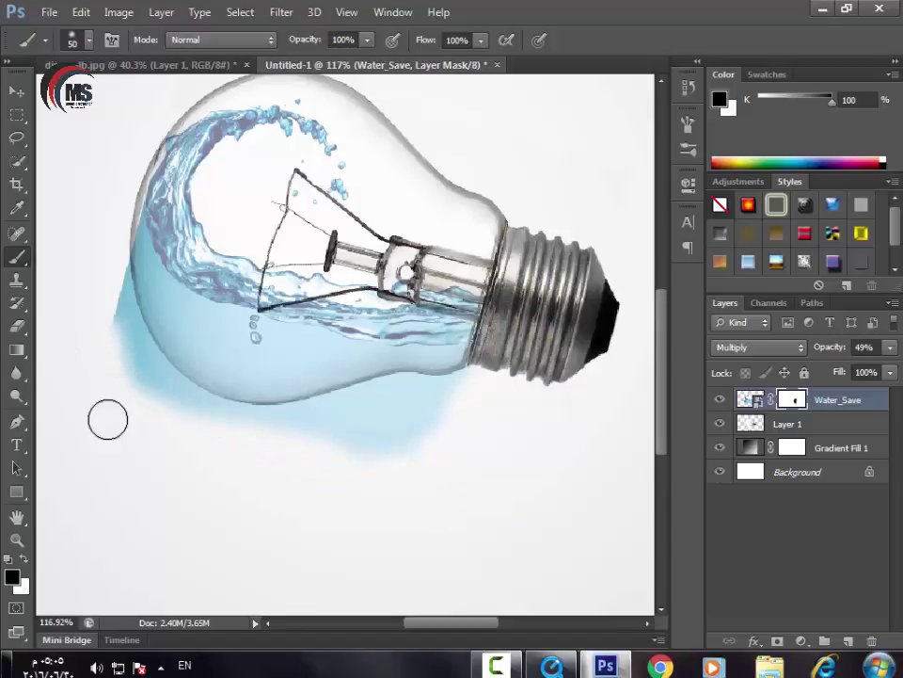
{"action": "mouse_move", "coordinate": [102, 339]}
{"action": "left_mouse_down"}
{"action": "mouse_move", "coordinate": [178, 418]}
{"action": "mouse_move", "coordinate": [353, 440]}
{"action": "mouse_move", "coordinate": [460, 407]}
{"action": "left_mouse_up"}
{"action": "scroll", "coordinate": [473, 428], "scroll_direction": "up", "scroll_amount": 3}
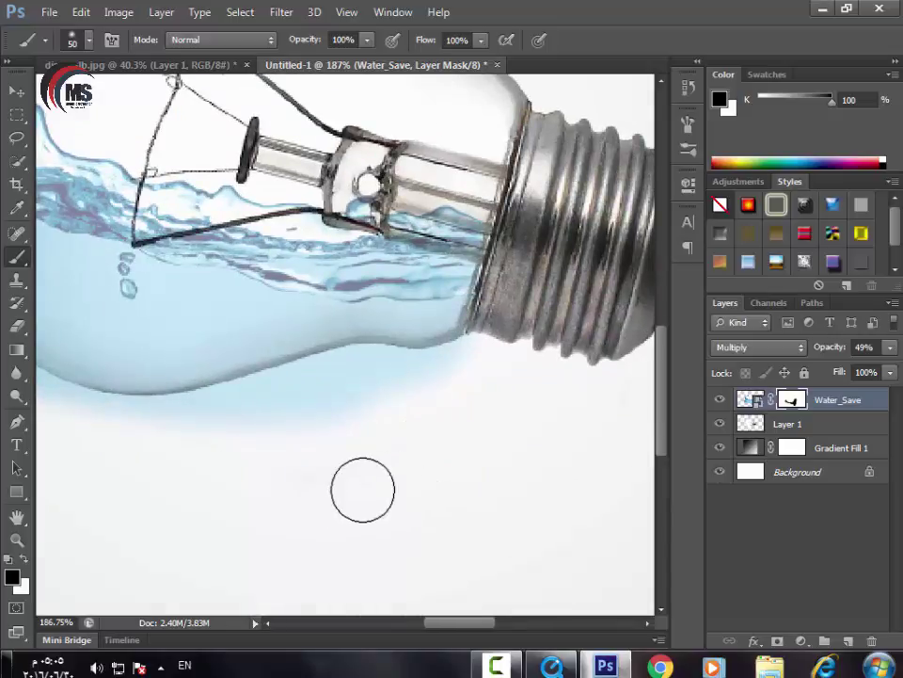
{"action": "mouse_move", "coordinate": [426, 386]}
{"action": "left_mouse_down"}
{"action": "mouse_move", "coordinate": [486, 372]}
{"action": "mouse_move", "coordinate": [440, 395]}
{"action": "mouse_move", "coordinate": [379, 384]}
{"action": "mouse_move", "coordinate": [270, 424]}
{"action": "mouse_move", "coordinate": [160, 439]}
{"action": "left_mouse_up"}
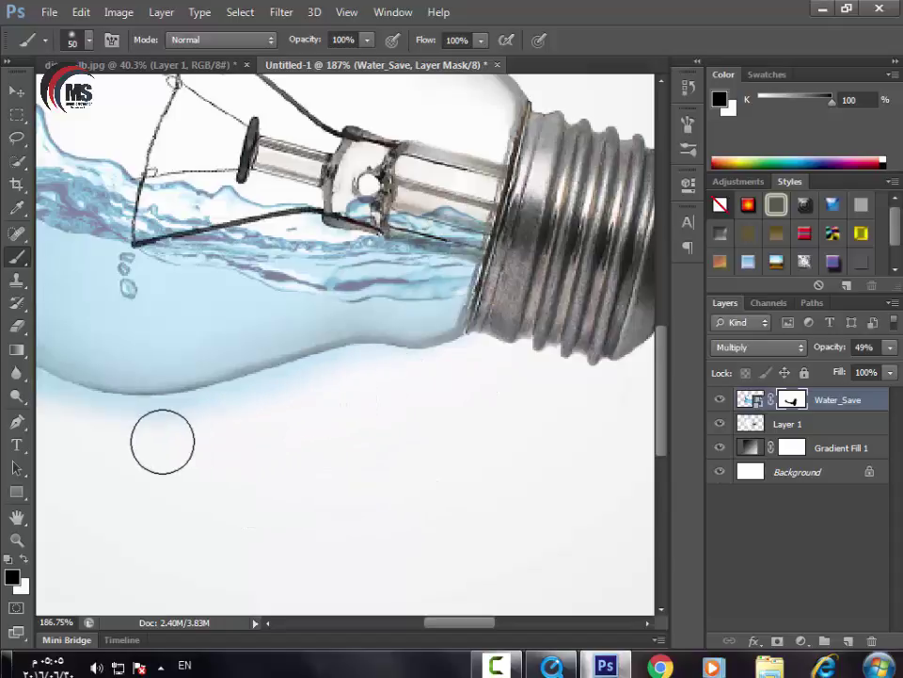
{"action": "left_click_drag", "start_coordinate": [461, 622], "coordinate": [422, 622]}
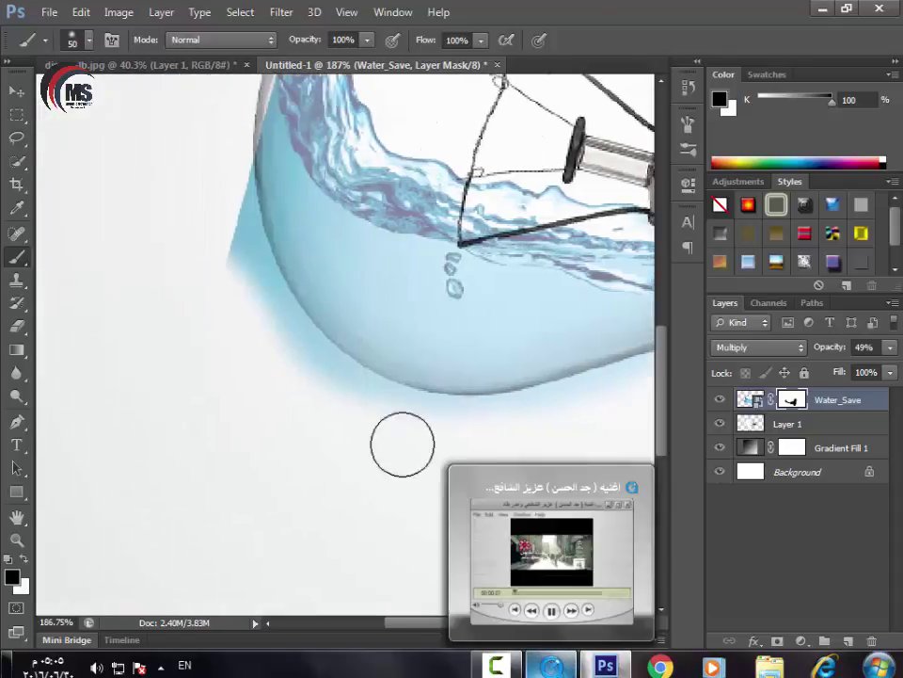
{"action": "mouse_move", "coordinate": [570, 419]}
{"action": "left_mouse_down"}
{"action": "mouse_move", "coordinate": [440, 427]}
{"action": "mouse_move", "coordinate": [278, 356]}
{"action": "mouse_move", "coordinate": [203, 210]}
{"action": "mouse_move", "coordinate": [293, 367]}
{"action": "left_mouse_up"}
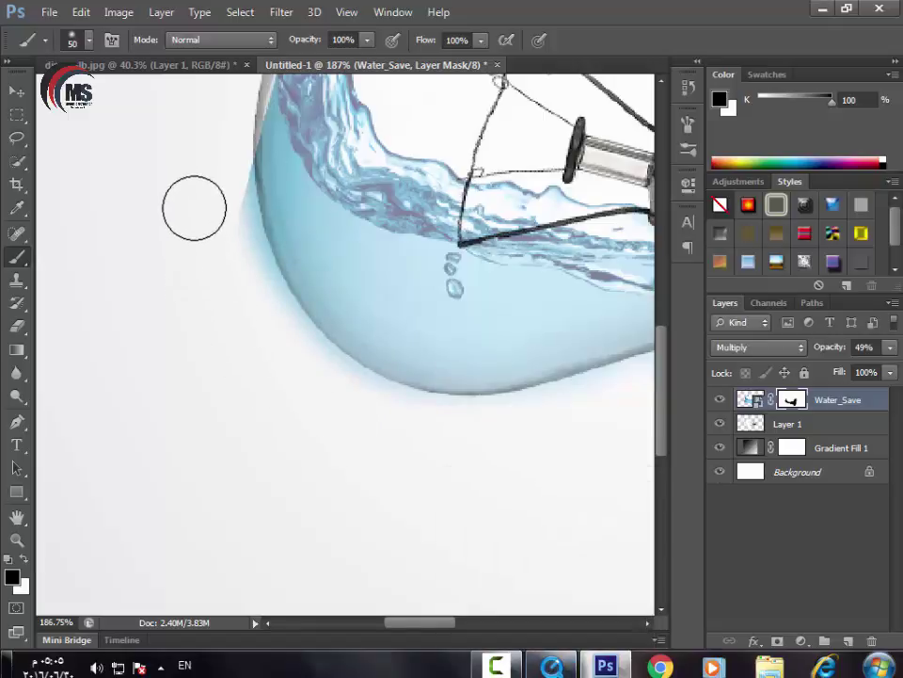
Close the media player window covering the screen.
{"action": "right_click", "coordinate": [546, 666]}
{"action": "left_click", "coordinate": [556, 627]}
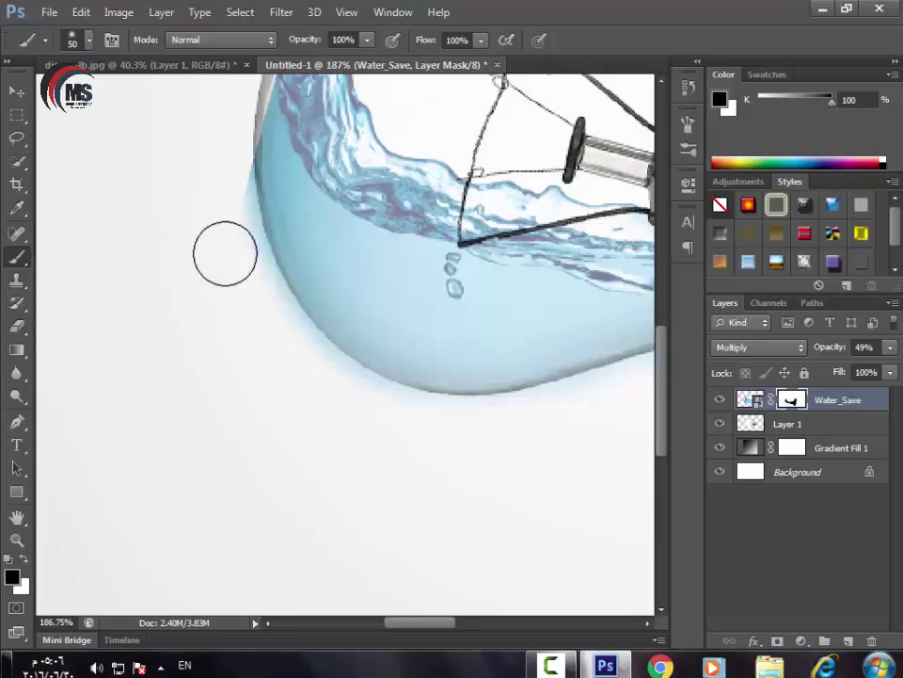
{"action": "scroll", "coordinate": [244, 348], "scroll_direction": "up", "scroll_amount": 2}
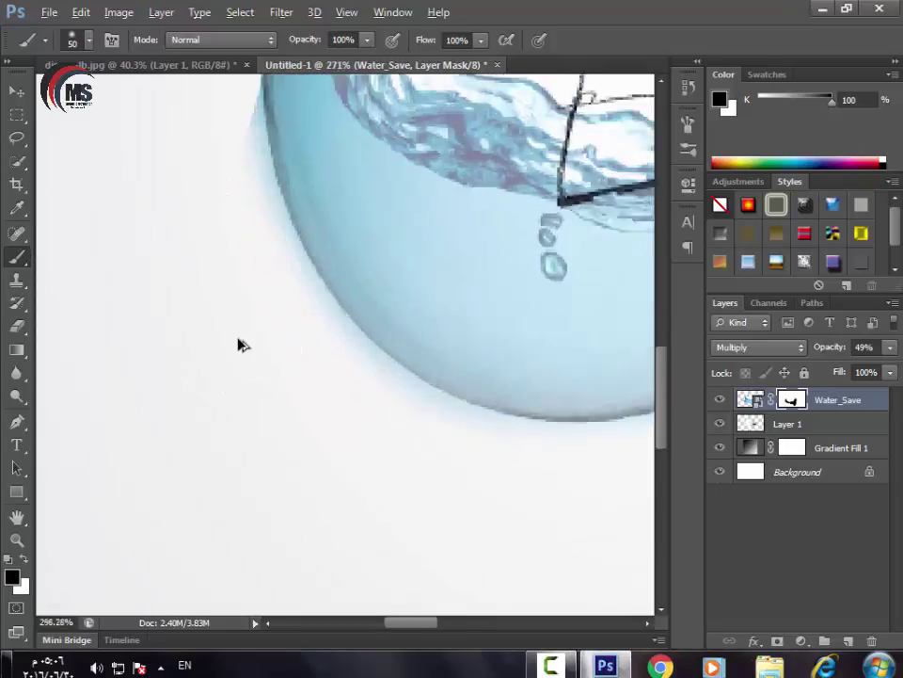
{"action": "scroll", "coordinate": [254, 282], "scroll_direction": "up", "scroll_amount": 2}
{"action": "scroll", "coordinate": [245, 231], "scroll_direction": "up", "scroll_amount": 3}
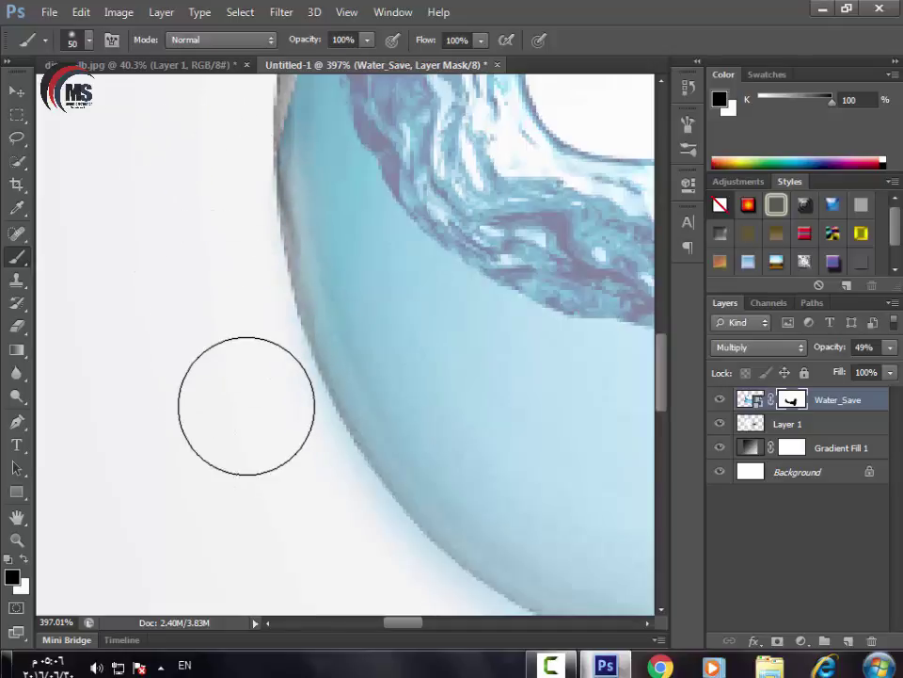
{"action": "scroll", "coordinate": [282, 376], "scroll_direction": "down", "scroll_amount": 5}
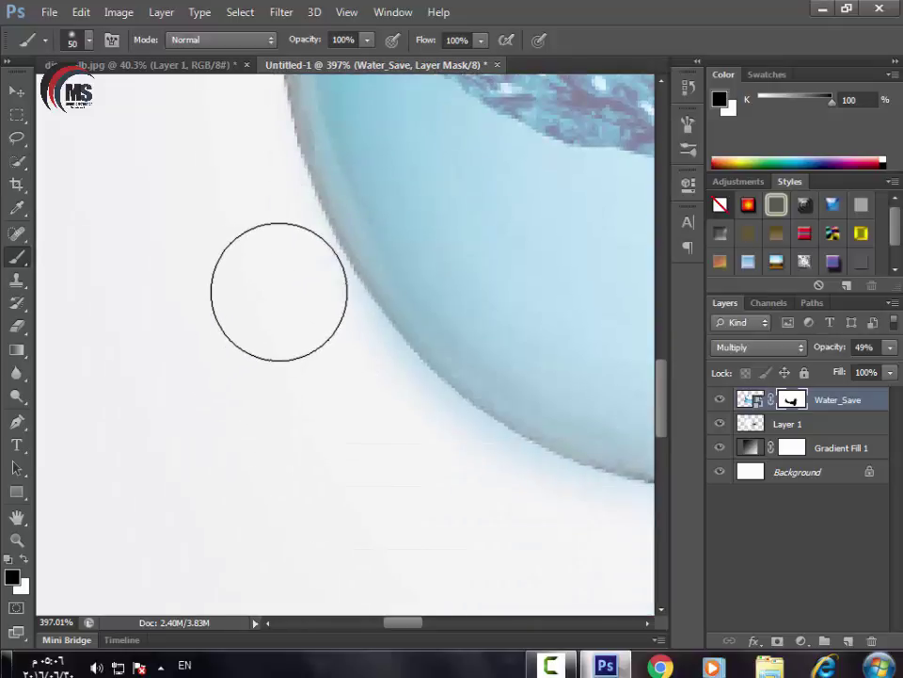
Mask remaining stray water along the bottom and over the bulb's top rim.
{"action": "left_click_drag", "start_coordinate": [401, 630], "coordinate": [422, 633]}
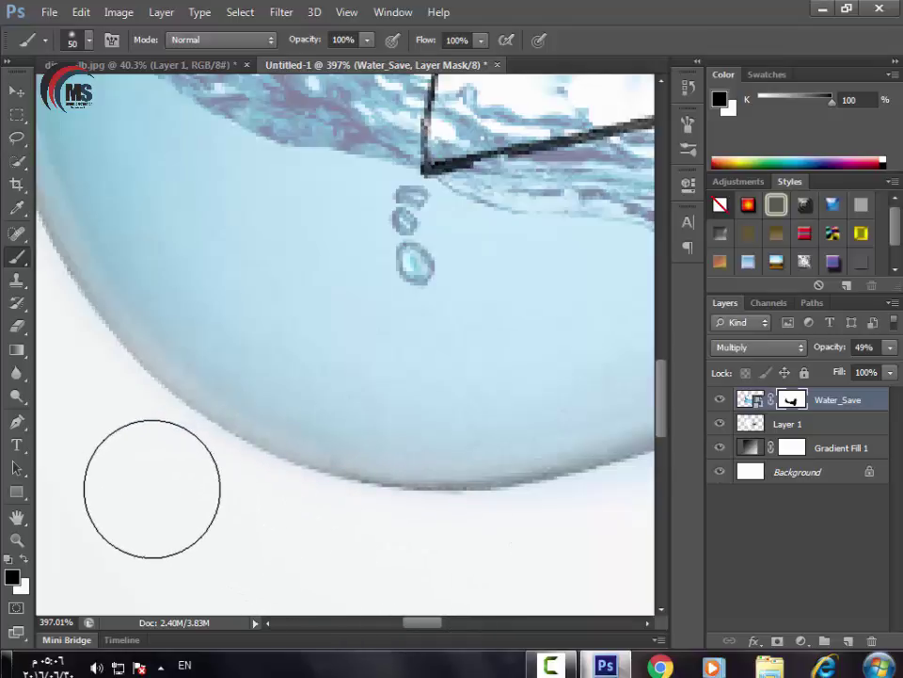
{"action": "left_click_drag", "start_coordinate": [421, 629], "coordinate": [444, 629]}
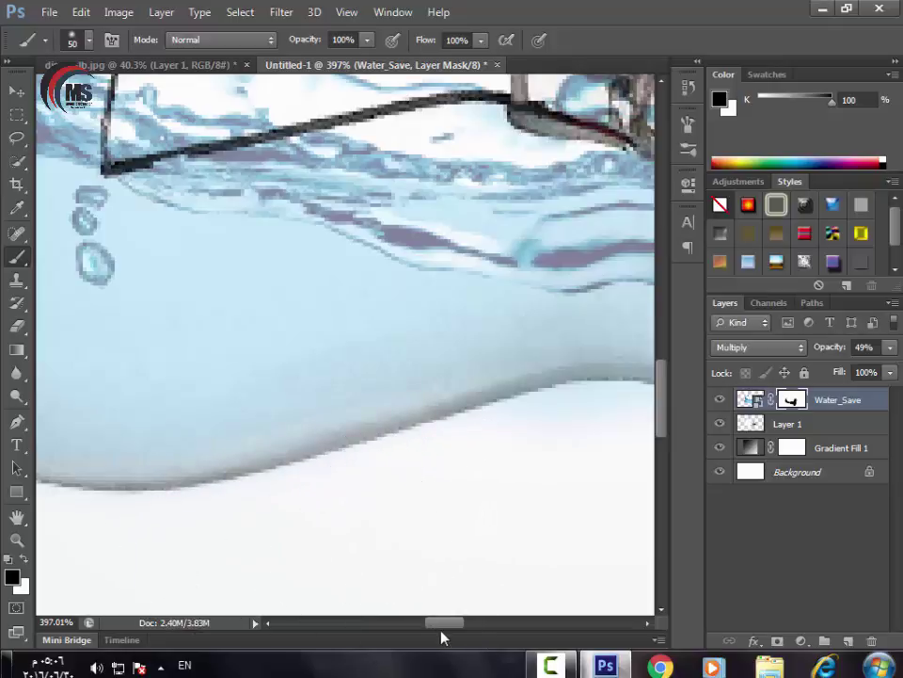
{"action": "left_click_drag", "start_coordinate": [442, 630], "coordinate": [469, 630]}
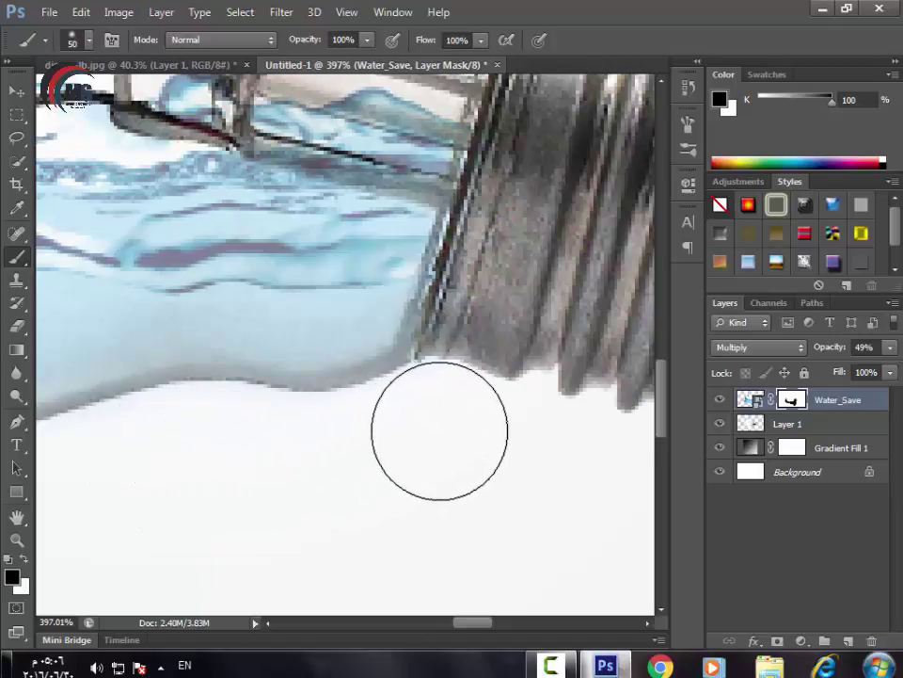
{"action": "scroll", "coordinate": [229, 486], "scroll_direction": "down", "scroll_amount": 3}
{"action": "scroll", "coordinate": [246, 493], "scroll_direction": "down", "scroll_amount": 3}
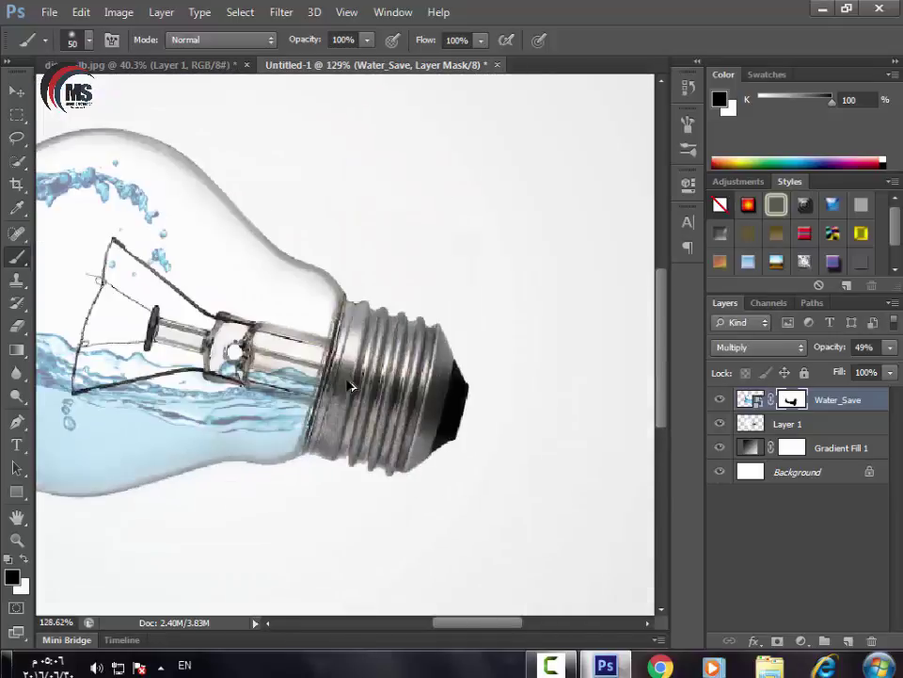
{"action": "scroll", "coordinate": [350, 386], "scroll_direction": "up", "scroll_amount": 3}
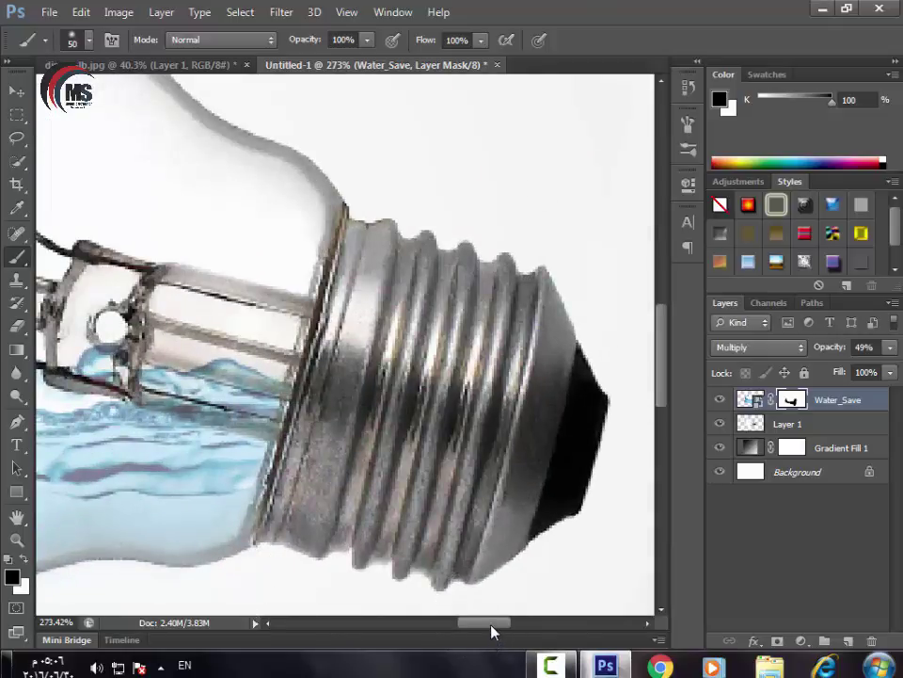
{"action": "left_click_drag", "start_coordinate": [491, 631], "coordinate": [418, 631]}
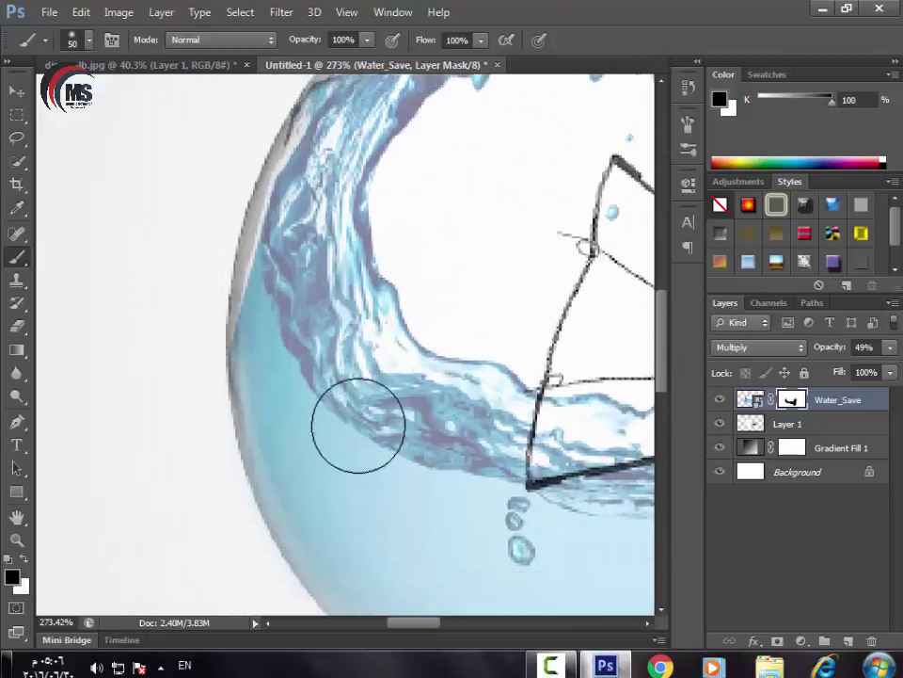
{"action": "scroll", "coordinate": [359, 395], "scroll_direction": "up", "scroll_amount": 4}
{"action": "scroll", "coordinate": [282, 379], "scroll_direction": "up", "scroll_amount": 2}
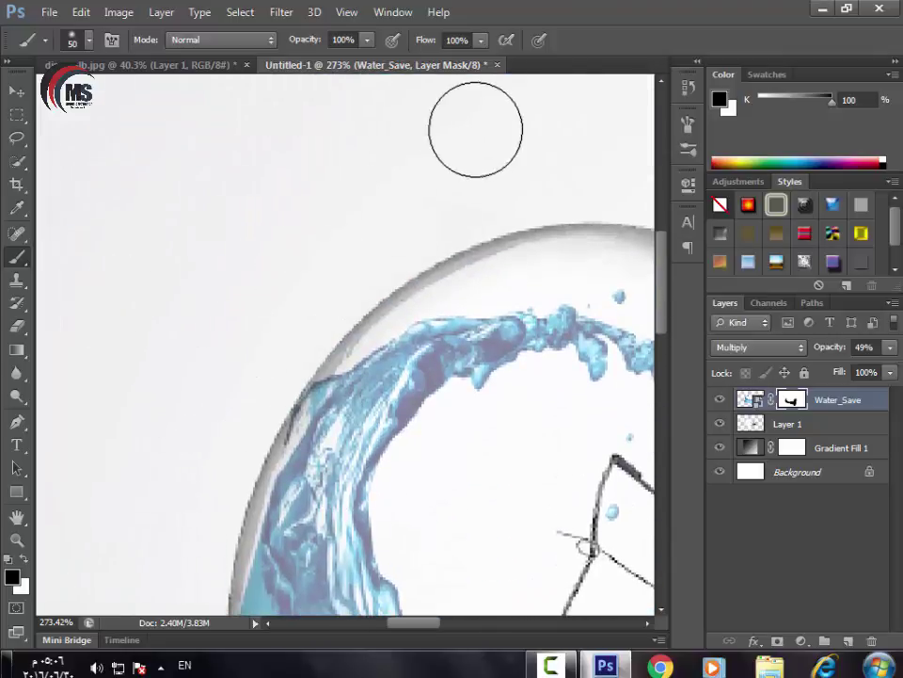
{"action": "left_click_drag", "start_coordinate": [512, 226], "coordinate": [571, 235]}
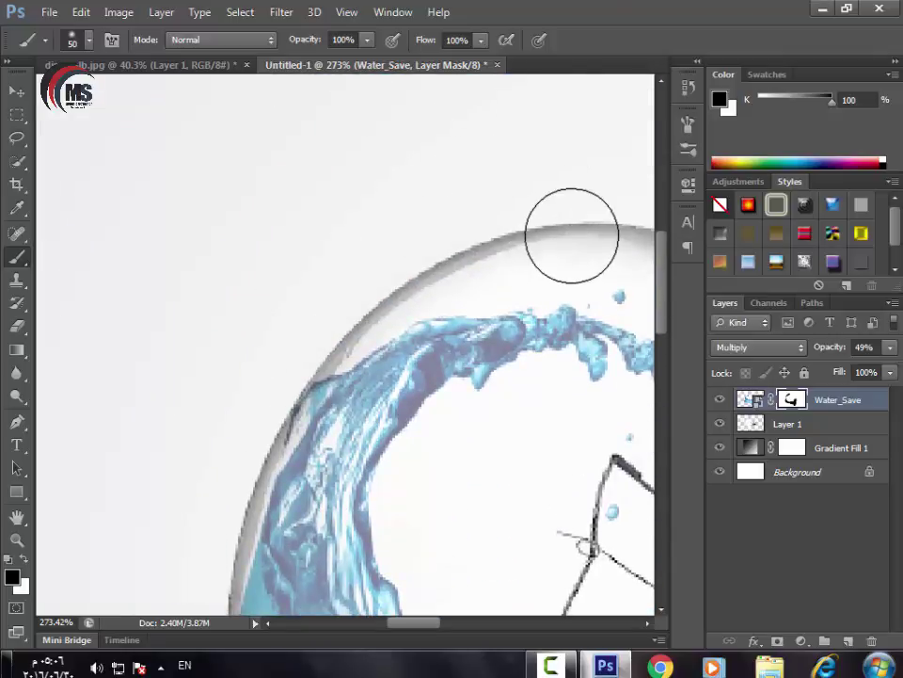
{"action": "scroll", "coordinate": [298, 444], "scroll_direction": "down", "scroll_amount": 2}
{"action": "scroll", "coordinate": [302, 457], "scroll_direction": "down", "scroll_amount": 2}
{"action": "scroll", "coordinate": [359, 385], "scroll_direction": "down", "scroll_amount": 1}
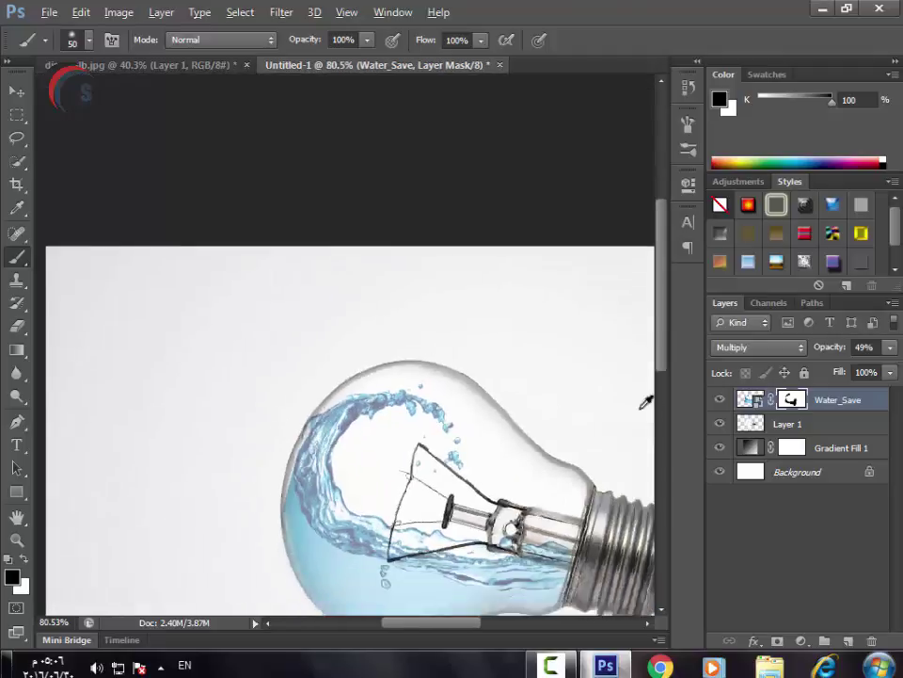
Scale the Water_Save layer down to about 98% so it fits the glass.
{"action": "key", "text": "ctrl+t"}
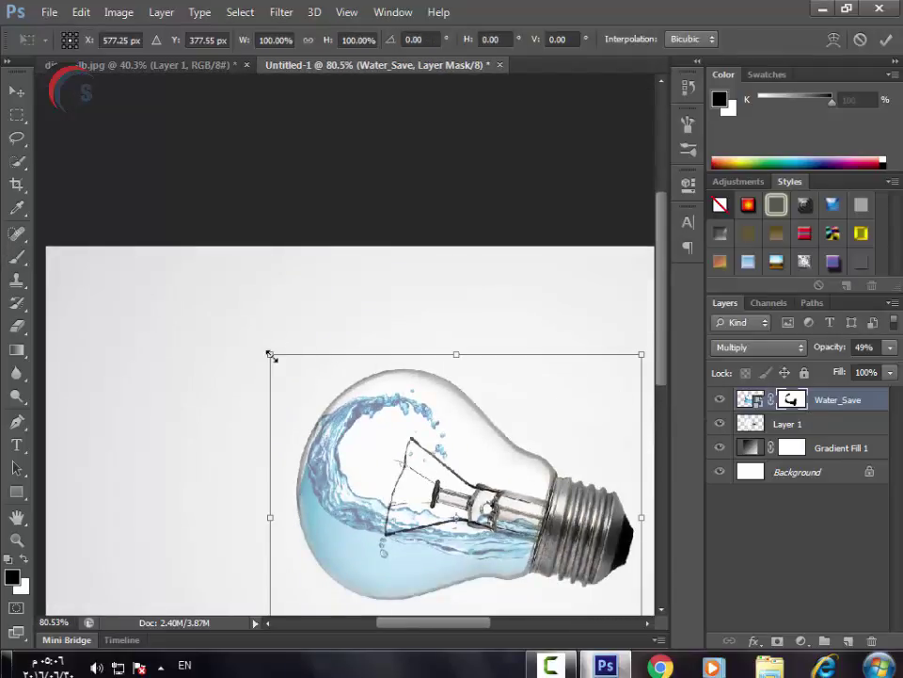
{"action": "left_click_drag", "start_coordinate": [267, 353], "coordinate": [258, 347]}
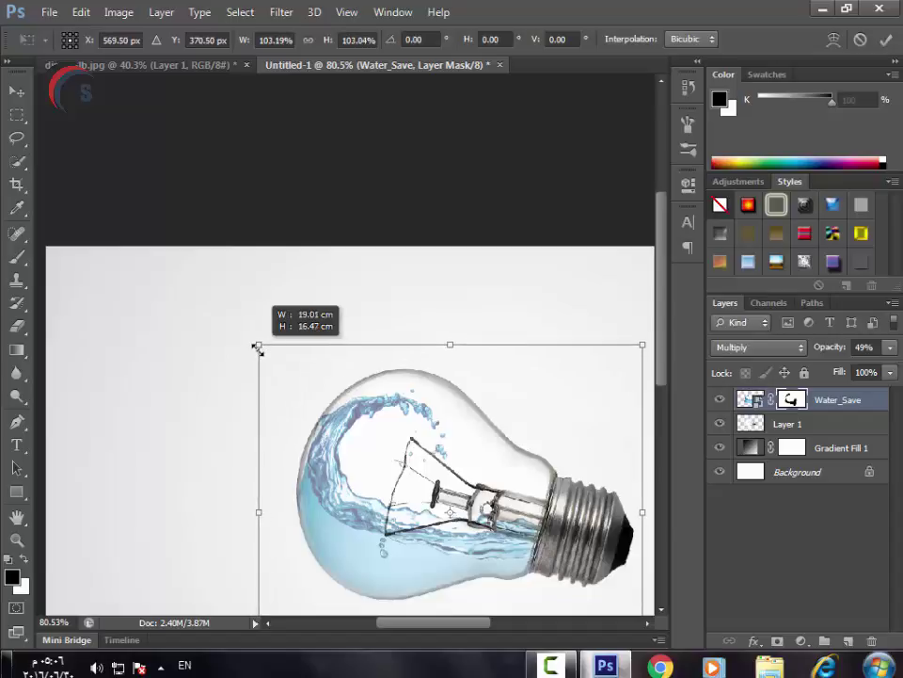
{"action": "key", "text": "b"}
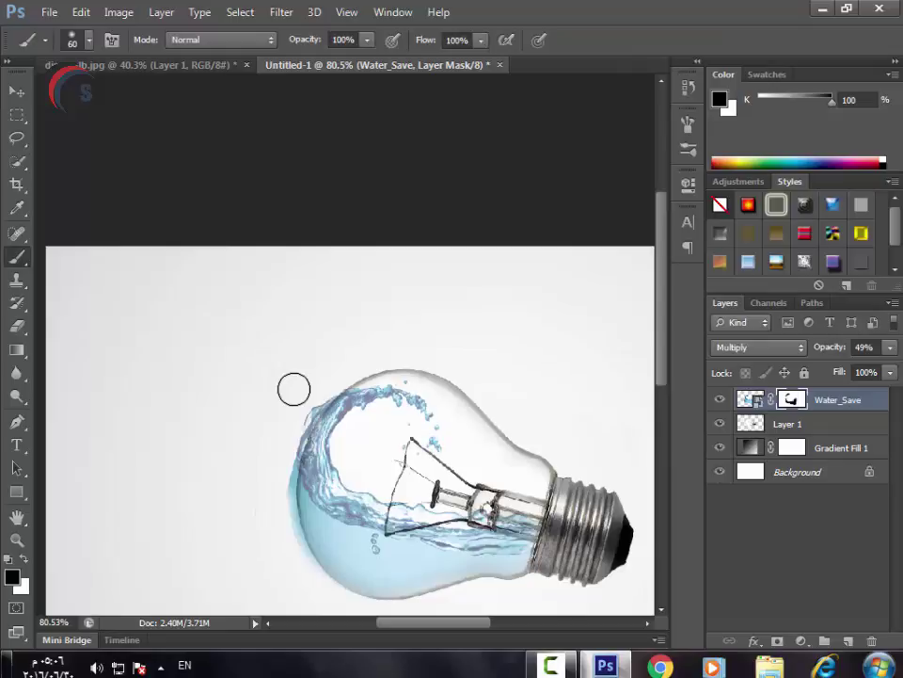
{"action": "key", "text": "ctrl+t"}
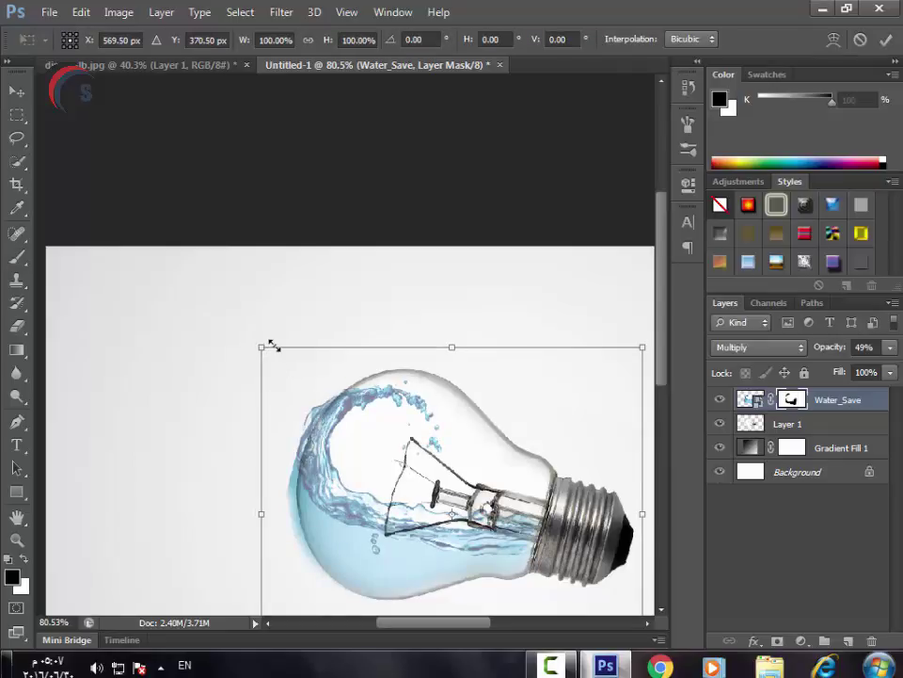
{"action": "left_click_drag", "start_coordinate": [261, 345], "coordinate": [273, 346]}
{"action": "key", "text": "b"}
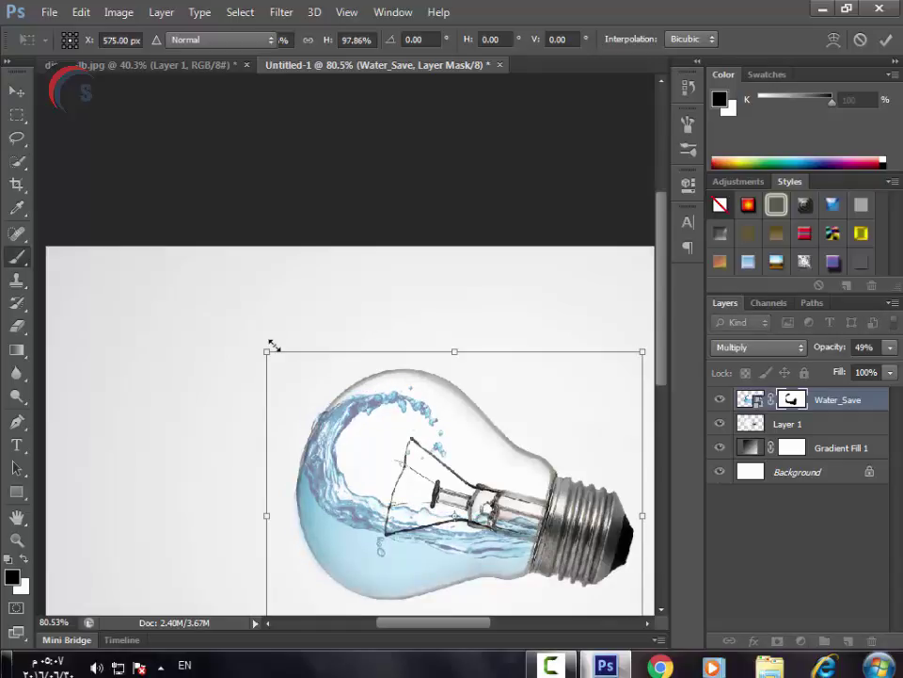
{"action": "key", "text": "Return"}
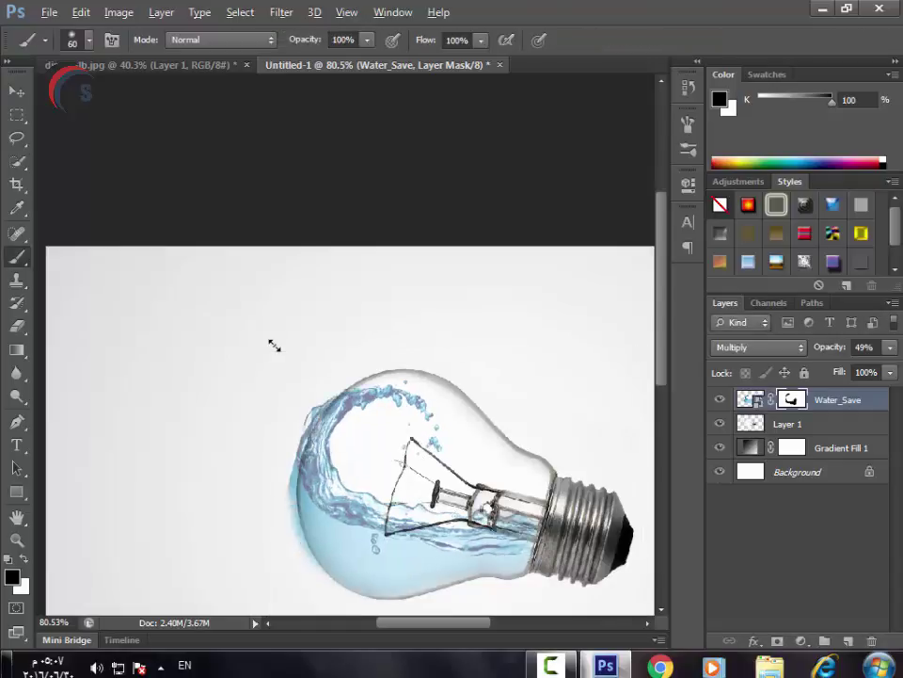
{"action": "scroll", "coordinate": [311, 407], "scroll_direction": "up", "scroll_amount": 2}
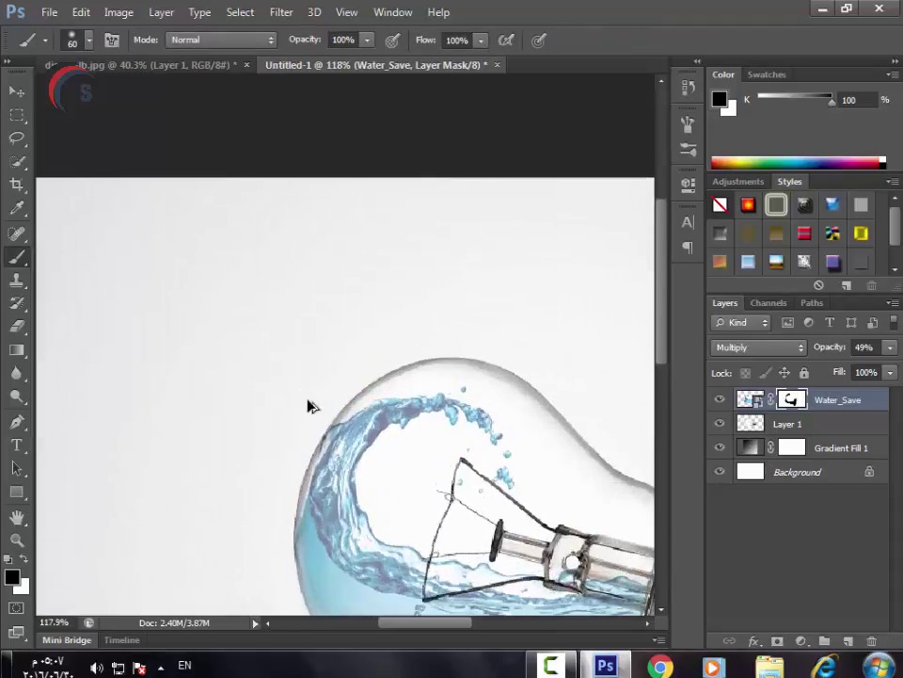
{"action": "scroll", "coordinate": [306, 405], "scroll_direction": "down", "scroll_amount": 3}
{"action": "scroll", "coordinate": [348, 377], "scroll_direction": "down", "scroll_amount": 1}
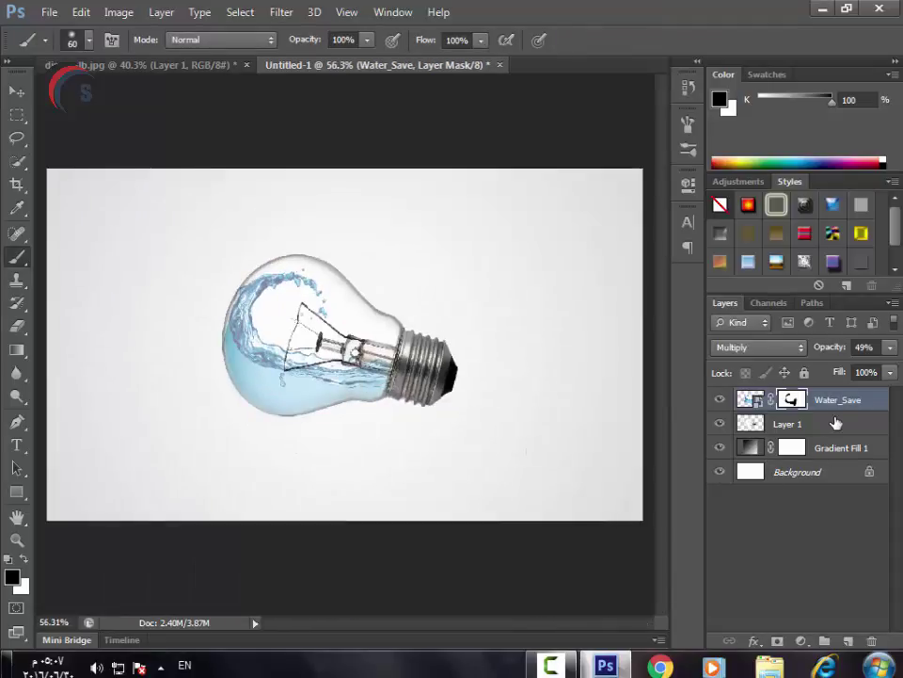
Add a Hue/Saturation layer clipped to Water_Save with Hue +95.
{"action": "right_click", "coordinate": [801, 639]}
{"action": "left_click", "coordinate": [801, 640]}
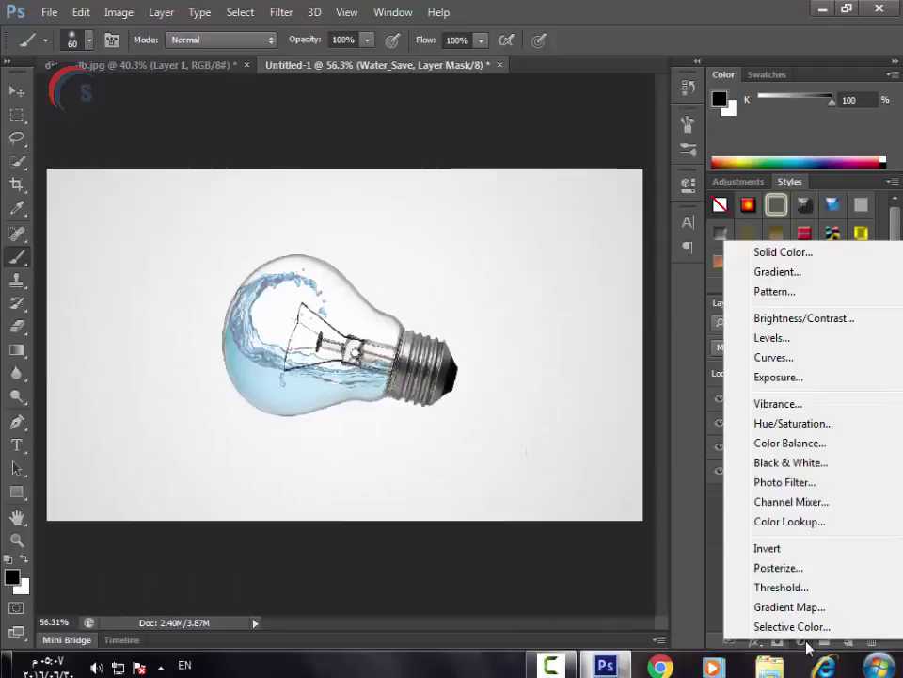
{"action": "left_click", "coordinate": [793, 424]}
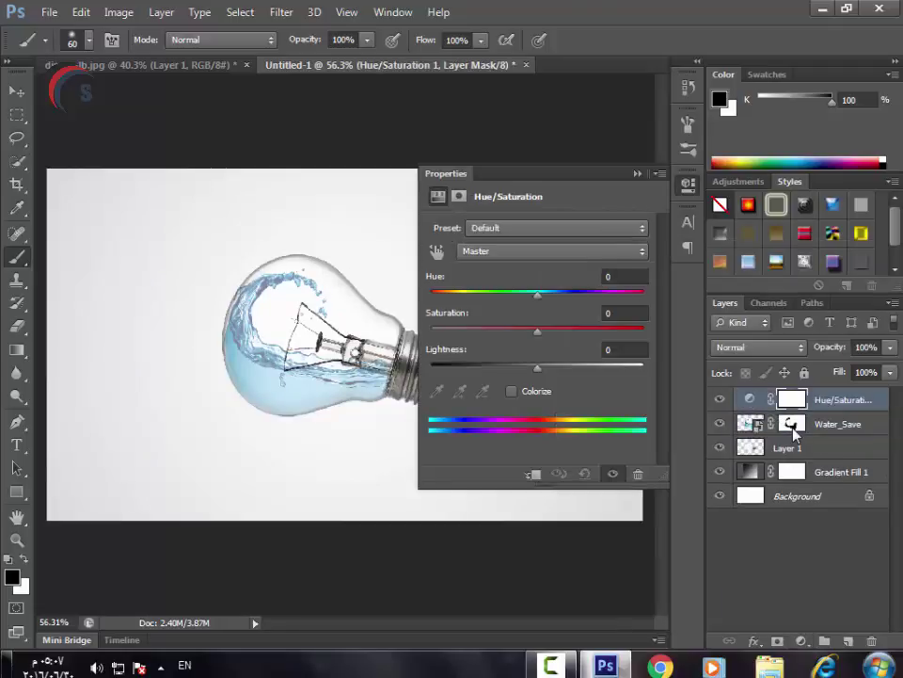
{"action": "left_click", "coordinate": [535, 474]}
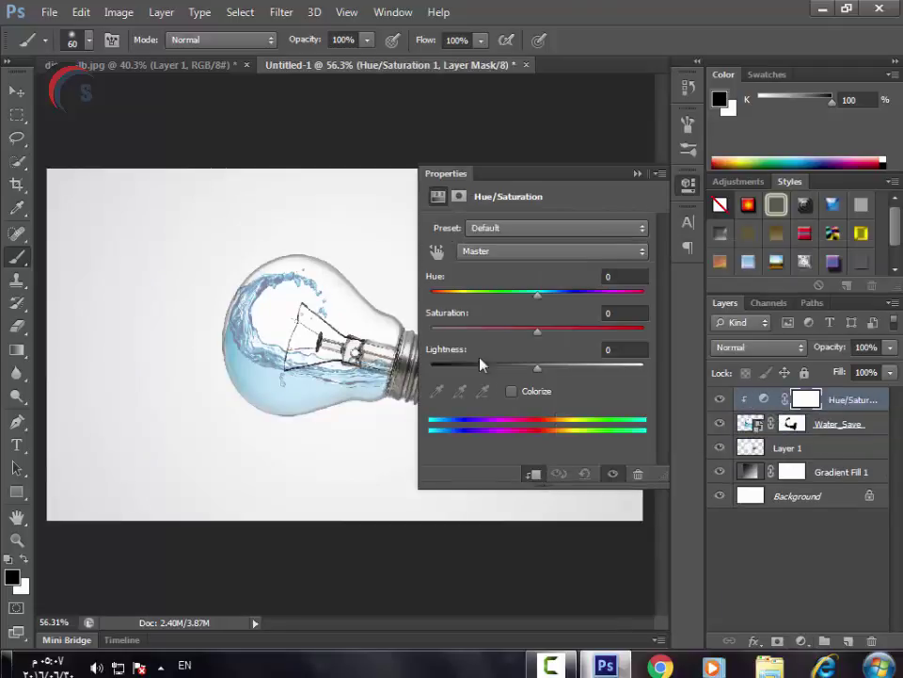
{"action": "mouse_move", "coordinate": [535, 300]}
{"action": "left_mouse_down"}
{"action": "mouse_move", "coordinate": [616, 337]}
{"action": "mouse_move", "coordinate": [607, 346]}
{"action": "left_mouse_up"}
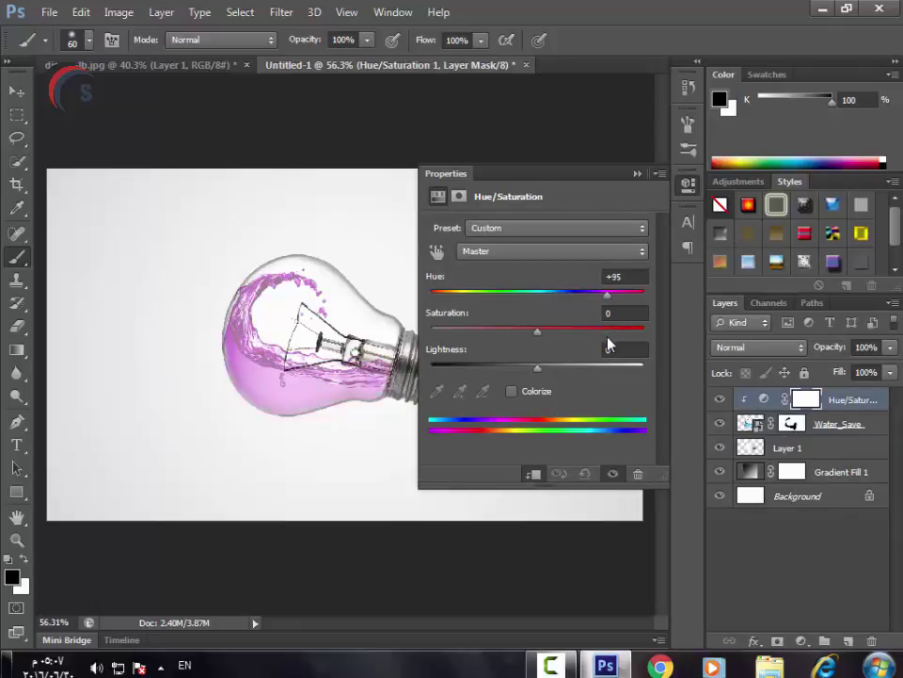
{"action": "left_click", "coordinate": [638, 174]}
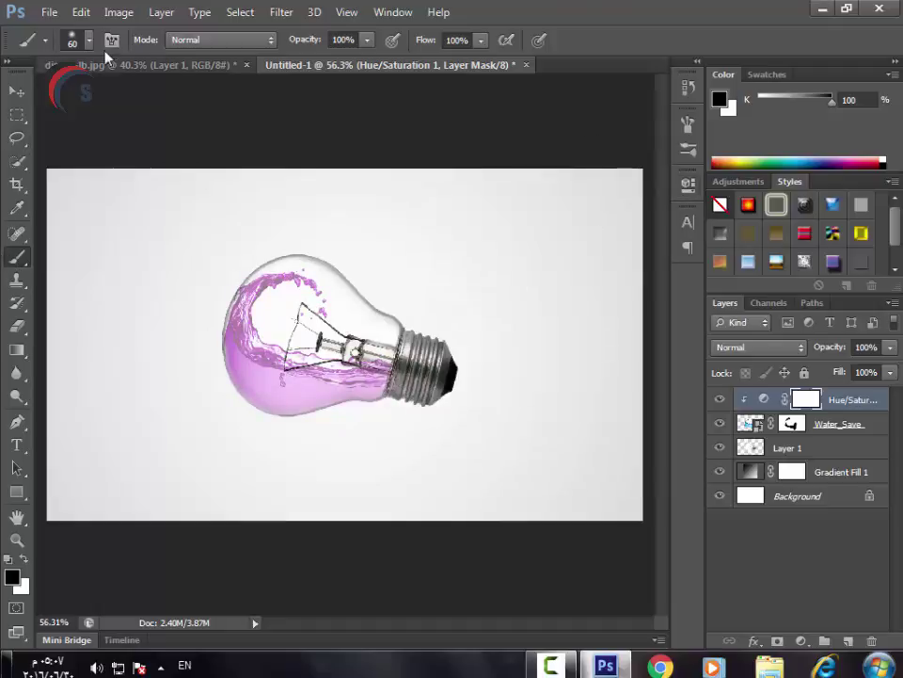
On a new layer, paint a soft black 154 px brush dab below the bulb.
{"action": "left_click", "coordinate": [71, 40]}
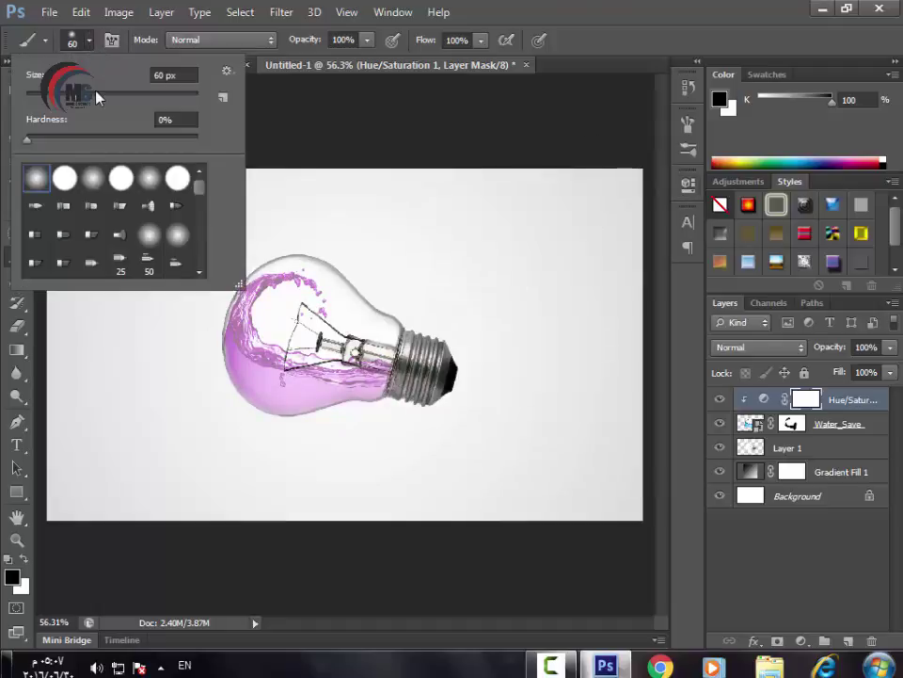
{"action": "left_click", "coordinate": [848, 640]}
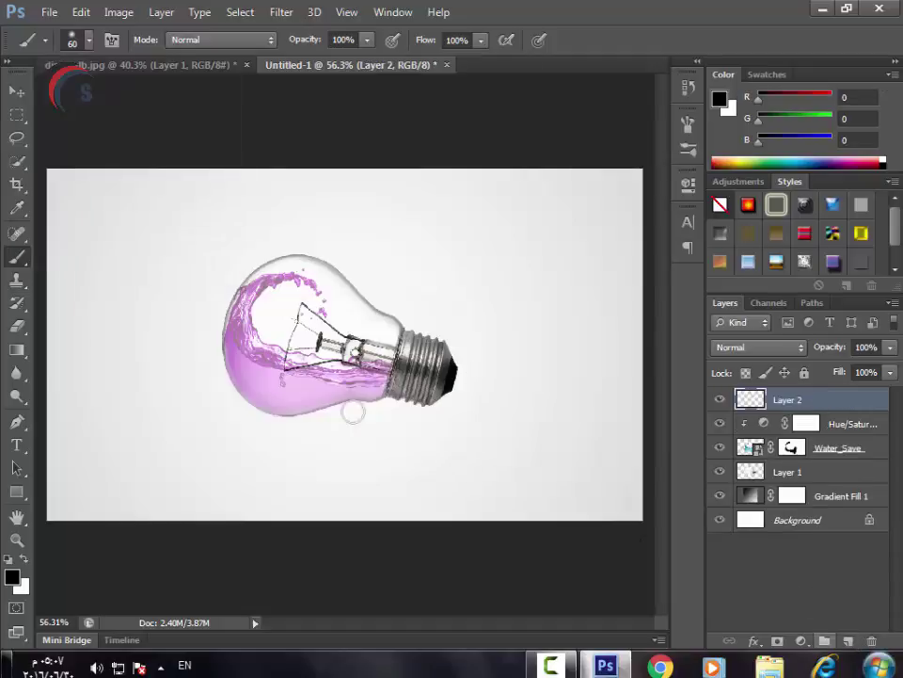
{"action": "left_click", "coordinate": [88, 42]}
{"action": "left_click_drag", "start_coordinate": [117, 97], "coordinate": [127, 94]}
{"action": "left_click", "coordinate": [87, 44]}
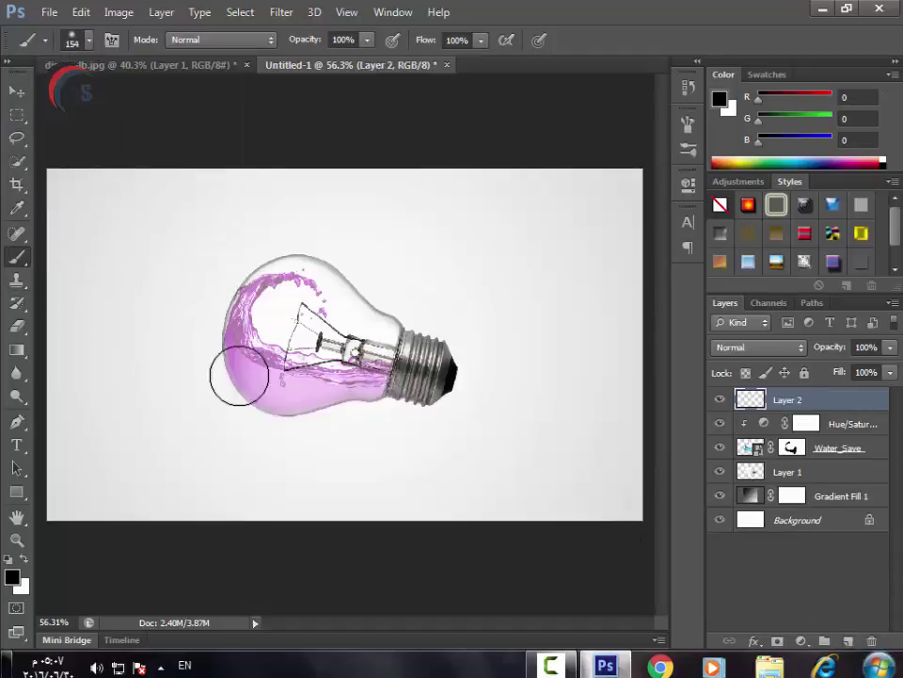
{"action": "left_click", "coordinate": [321, 477]}
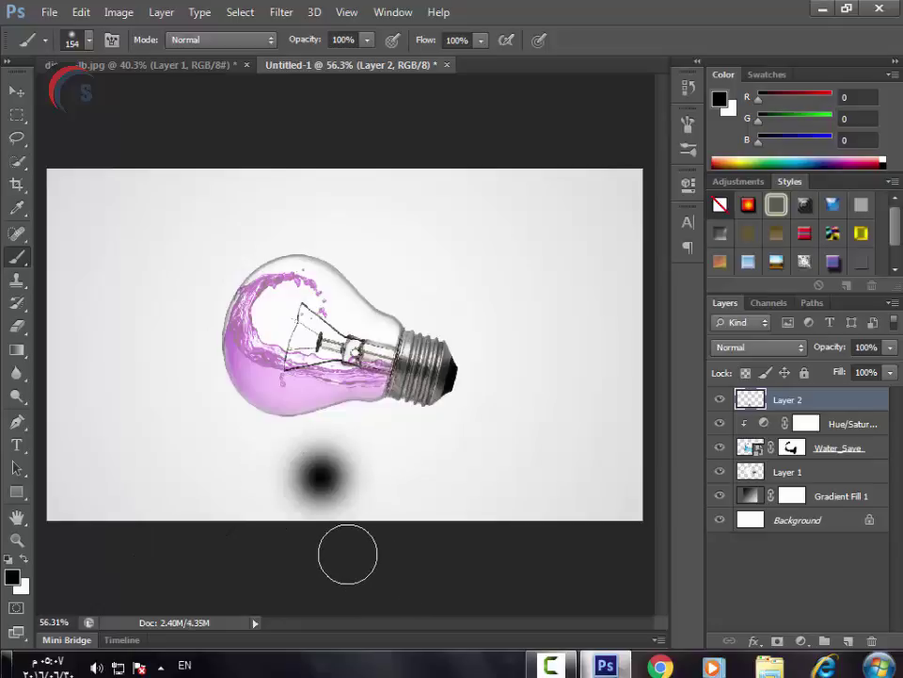
Stretch the dab horizontally into a wide oval shadow with Free Transform.
{"action": "key", "text": "ctrl+t"}
{"action": "mouse_move", "coordinate": [386, 475]}
{"action": "left_mouse_down"}
{"action": "mouse_move", "coordinate": [482, 468]}
{"action": "mouse_move", "coordinate": [421, 474]}
{"action": "left_mouse_up"}
{"action": "key", "text": "Return"}
{"action": "key", "text": "b"}
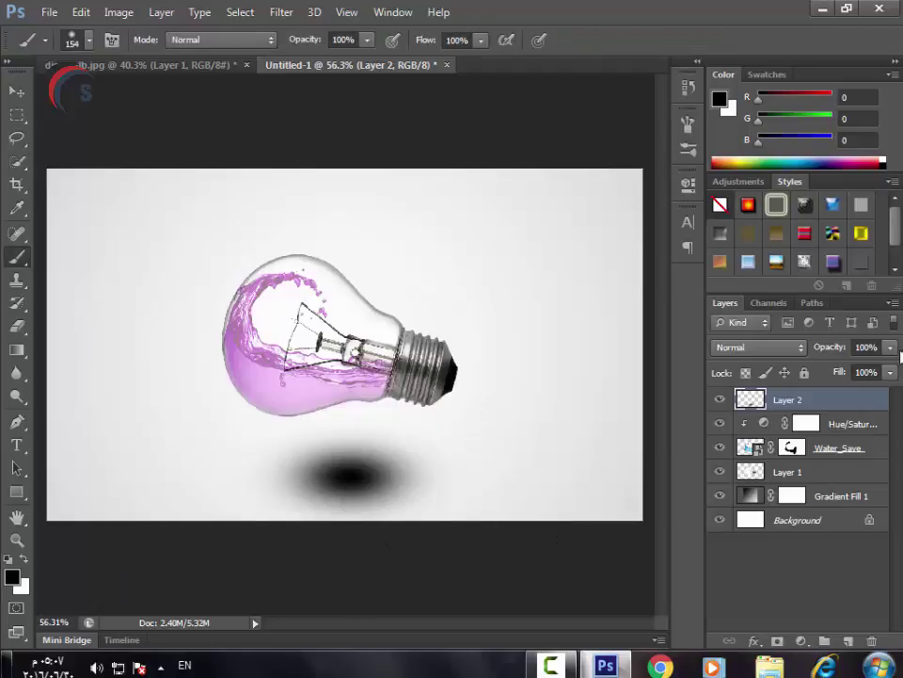
Set the shadow layer's opacity to 91%.
{"action": "left_click", "coordinate": [887, 348]}
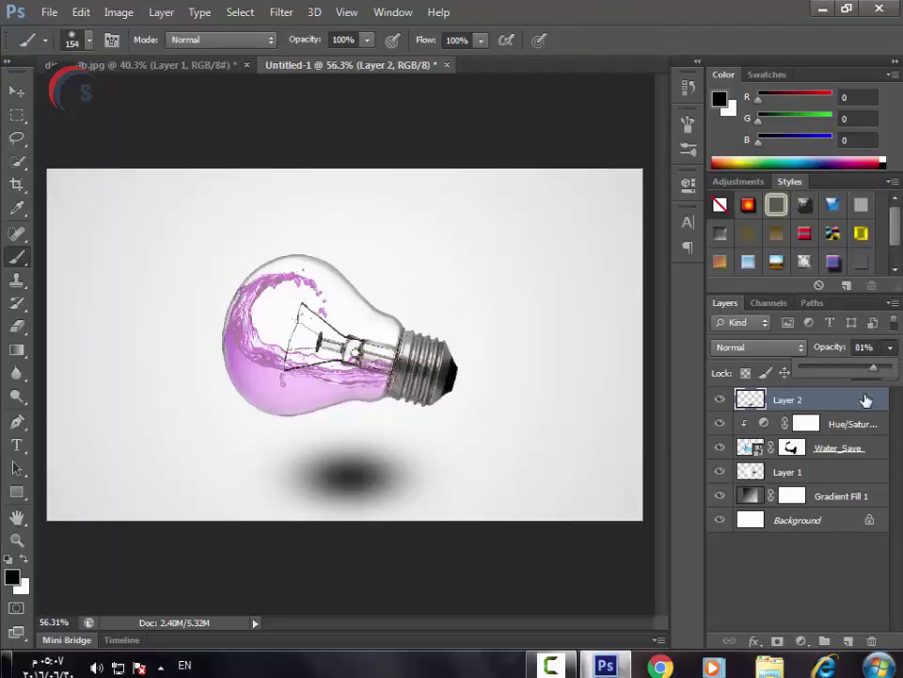
{"action": "left_click", "coordinate": [883, 372]}
{"action": "key", "text": "Return"}
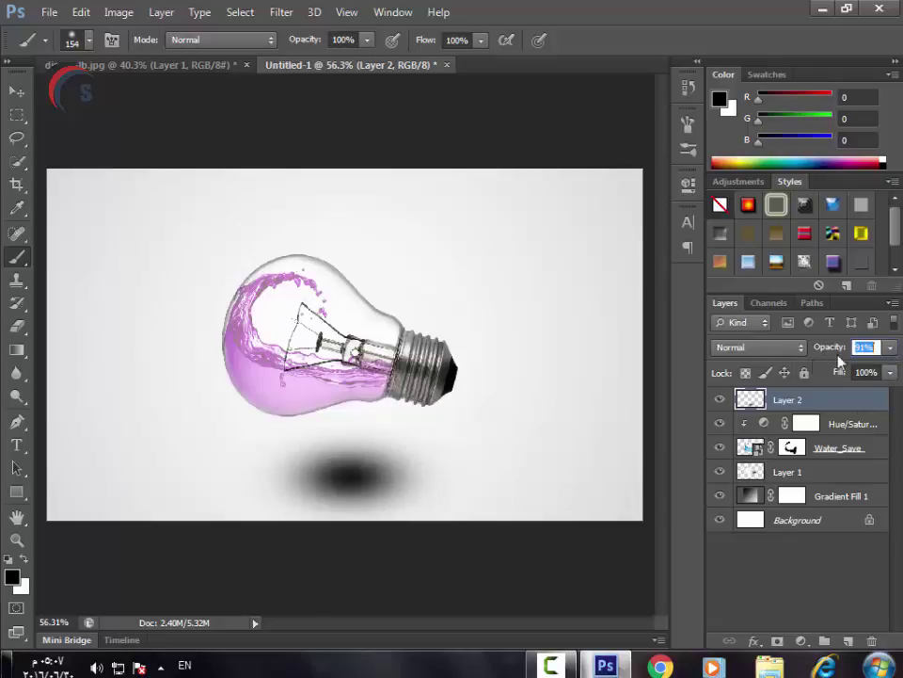
{"action": "left_click", "coordinate": [16, 91]}
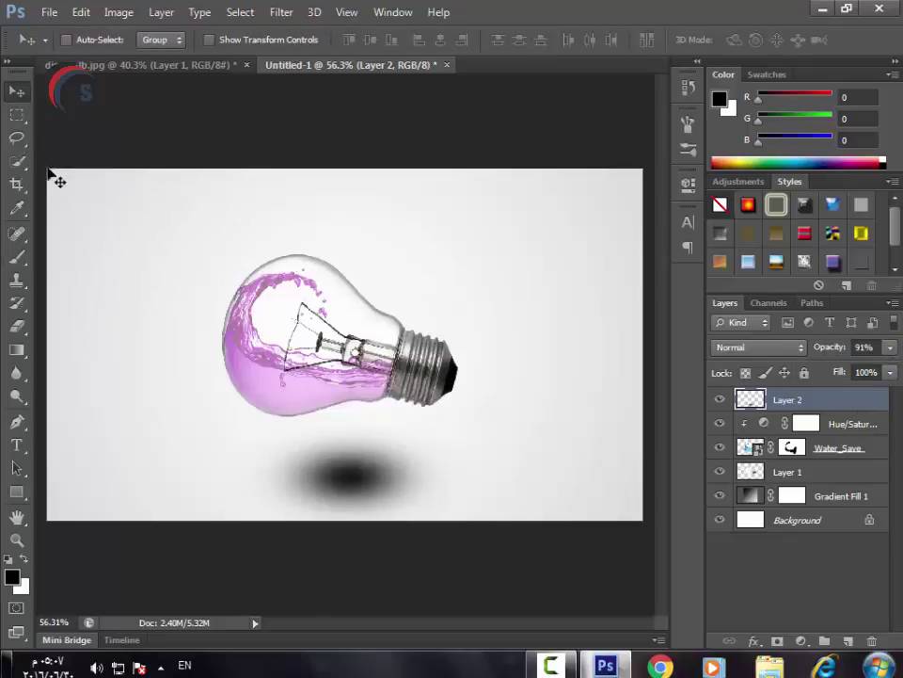